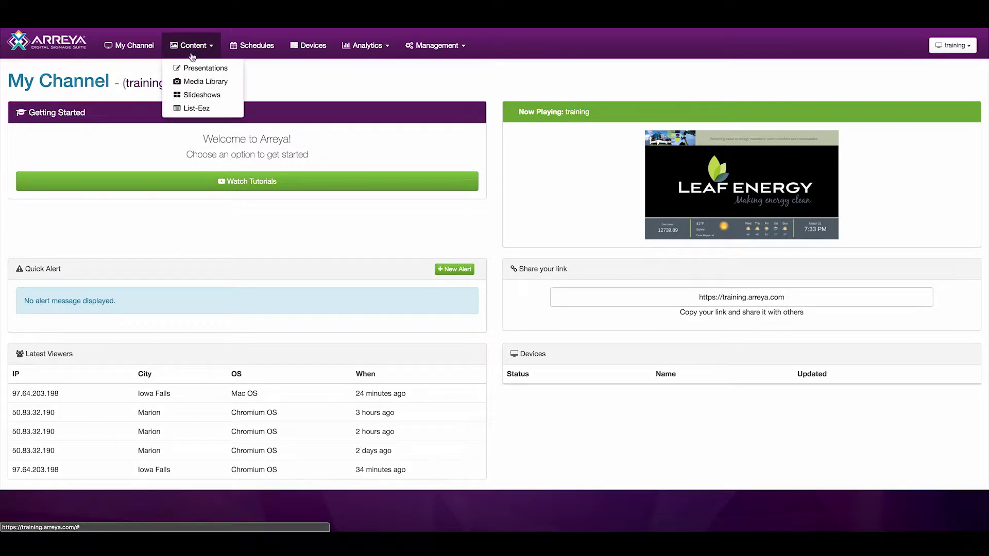
Go to Content > Presentations to list the 'training' presentation
left_click(198, 69)
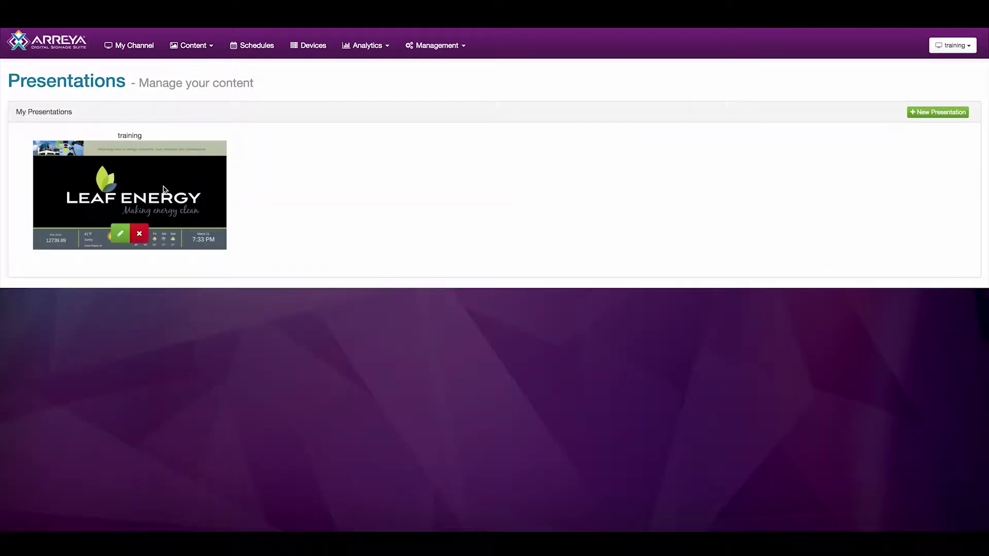
Open the 'training' presentation in the editor via its Edit button
left_click(120, 235)
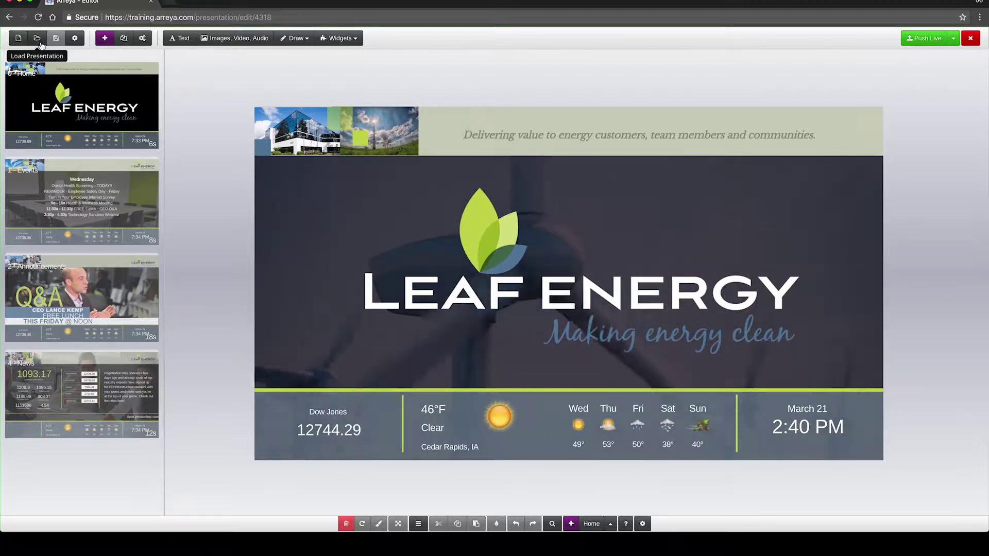
left_click(75, 39)
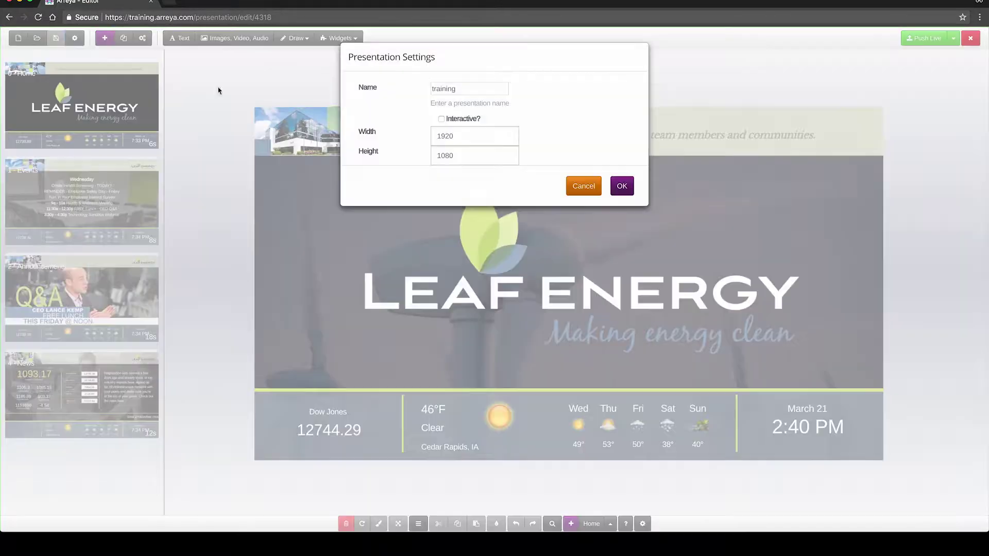
left_click(575, 185)
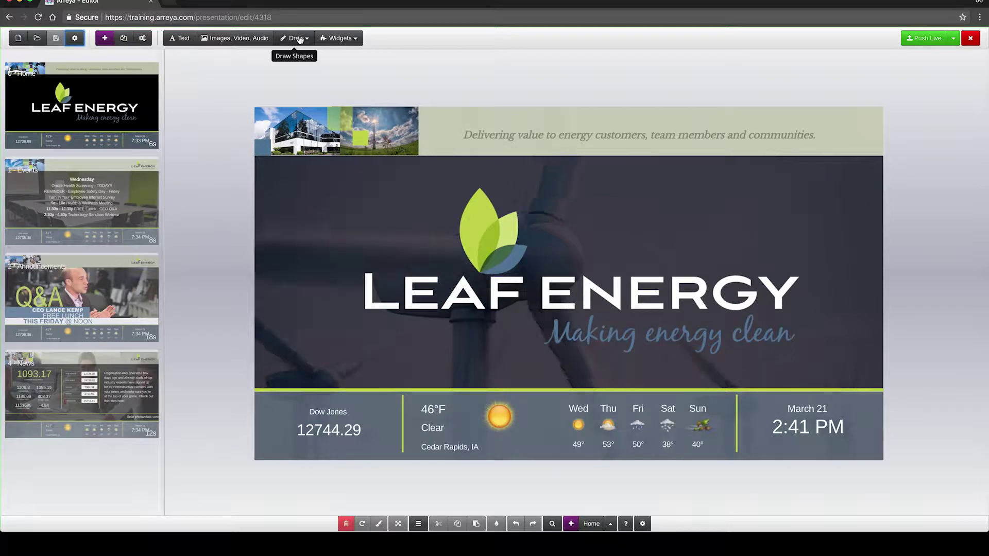
left_click(341, 38)
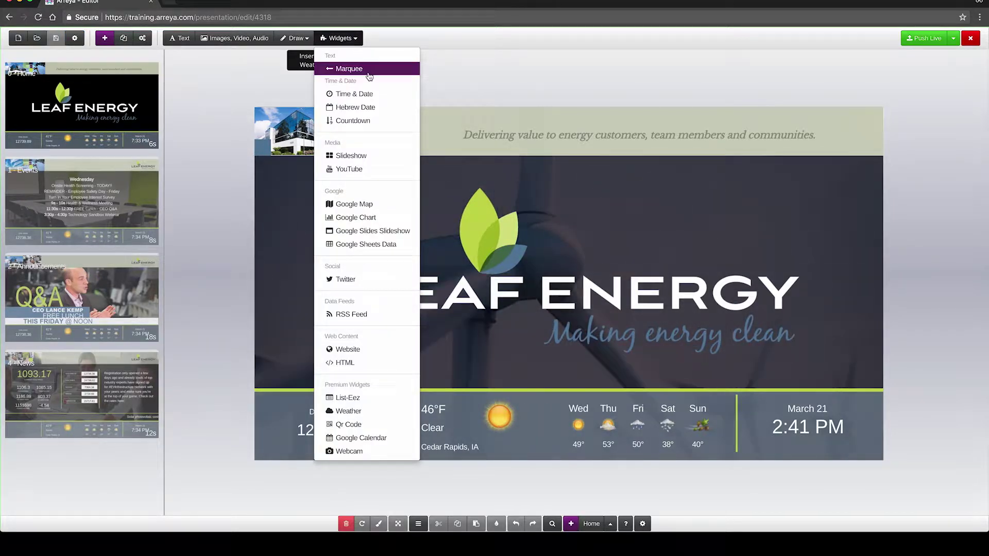
left_click(597, 88)
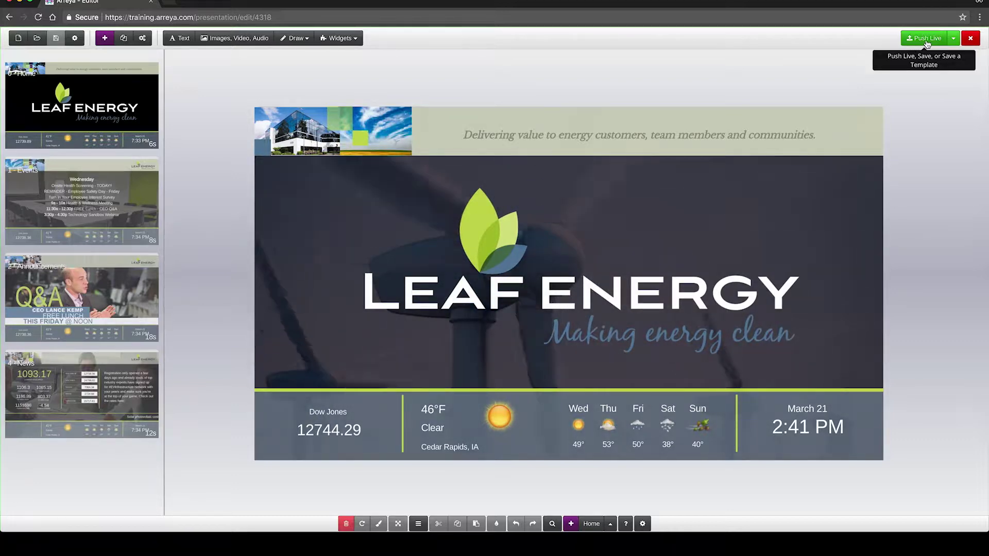
left_click(953, 39)
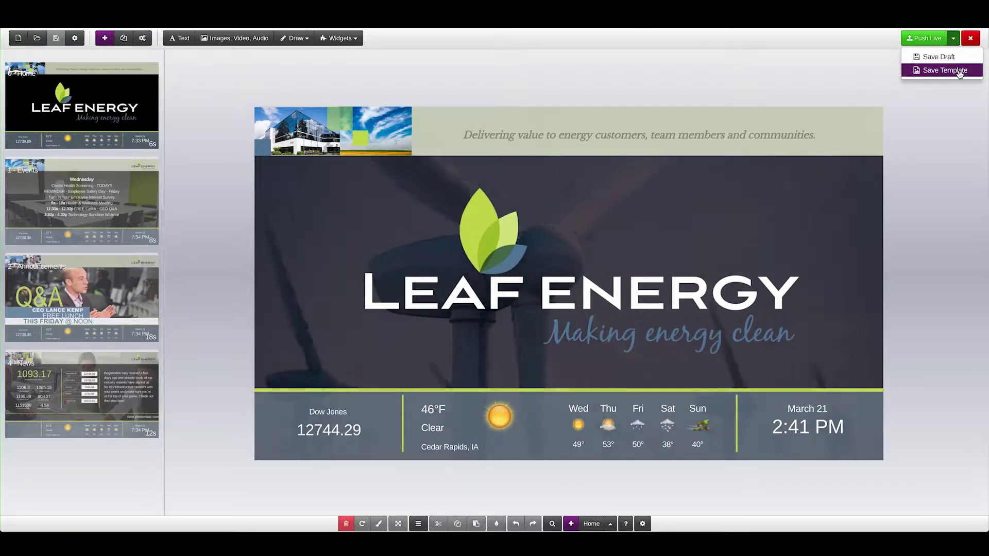
left_click(958, 105)
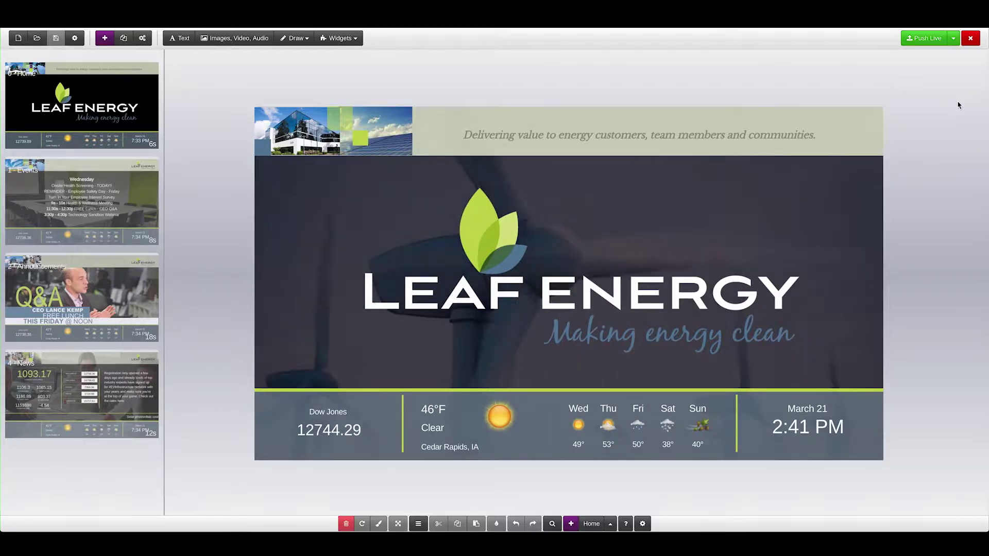
left_click(970, 39)
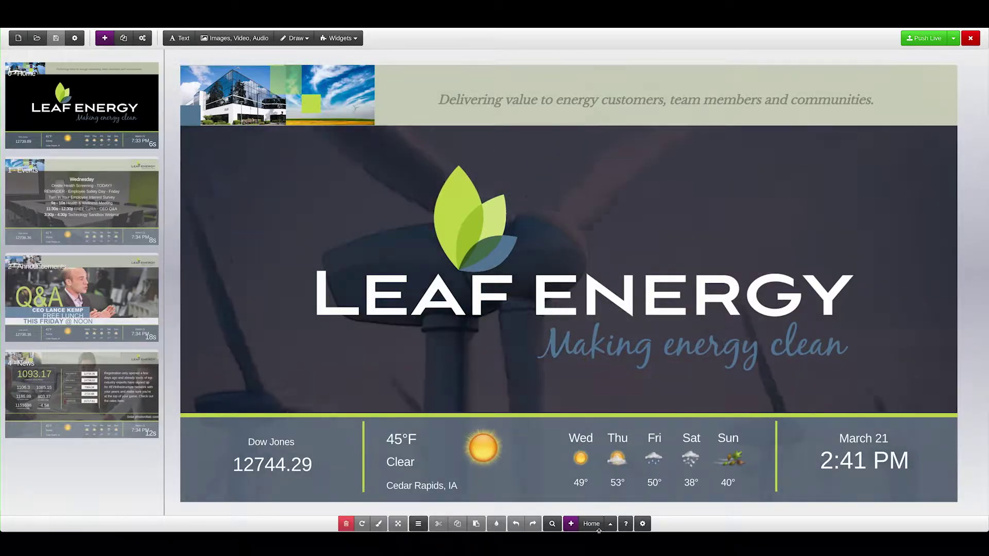
left_click(460, 330)
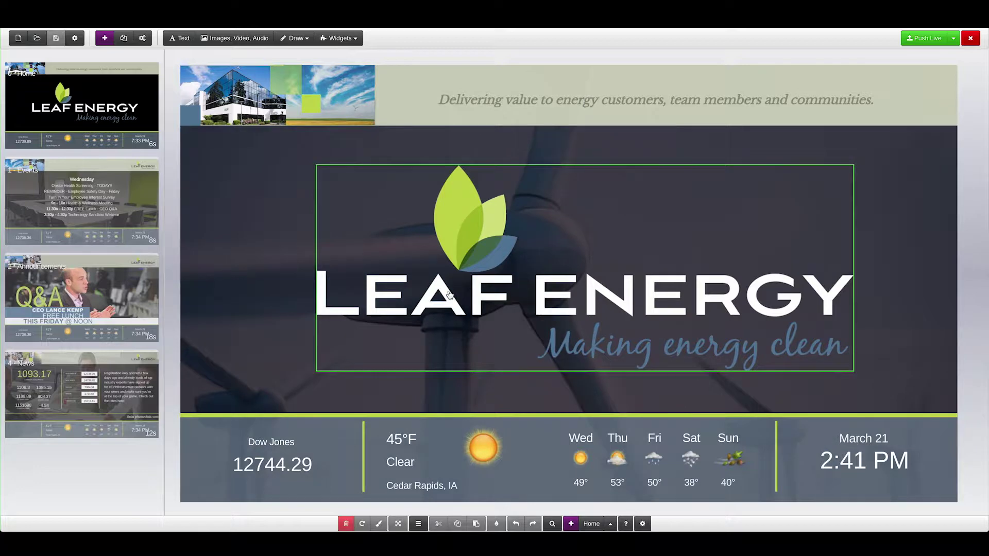
left_click(449, 292)
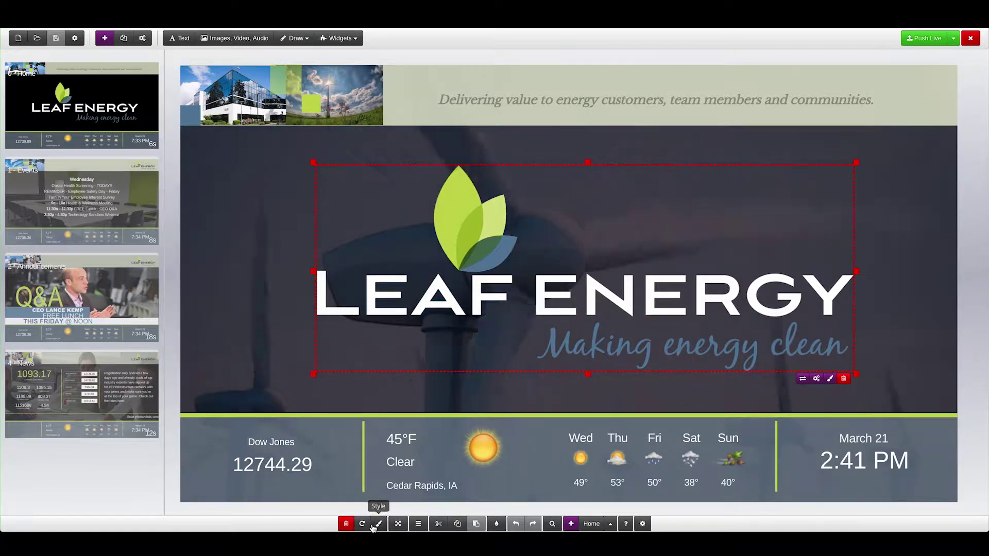
left_click(404, 526)
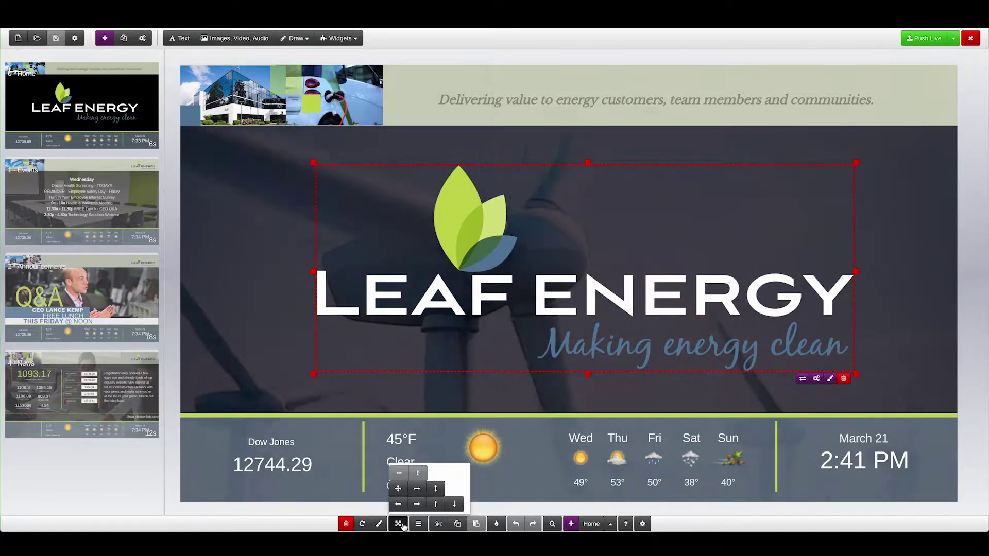
left_click(418, 524)
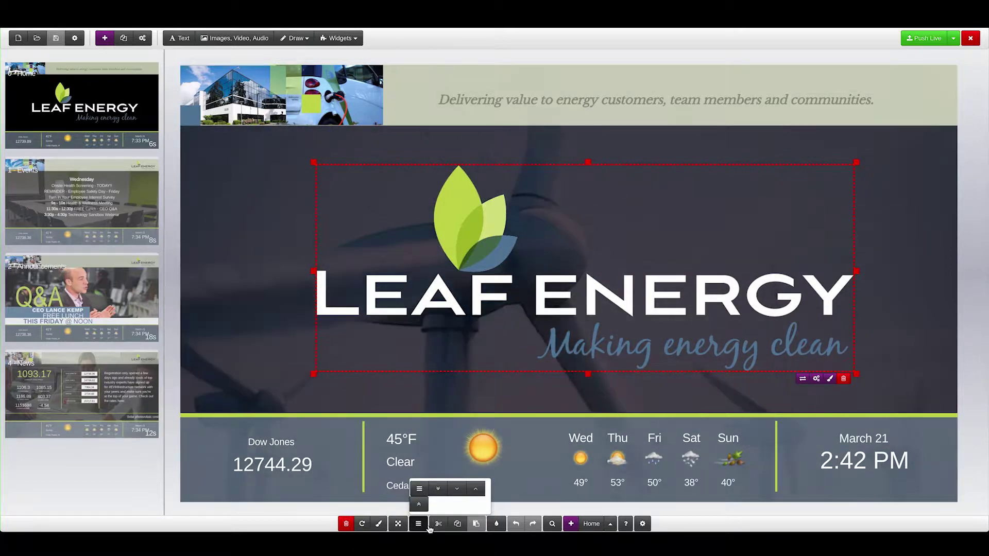
left_click(667, 528)
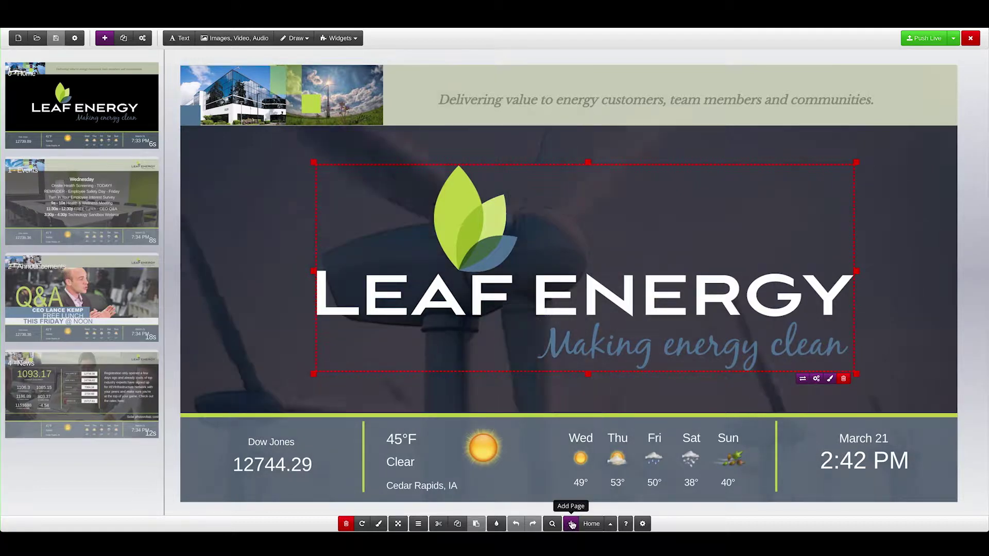
left_click(610, 524)
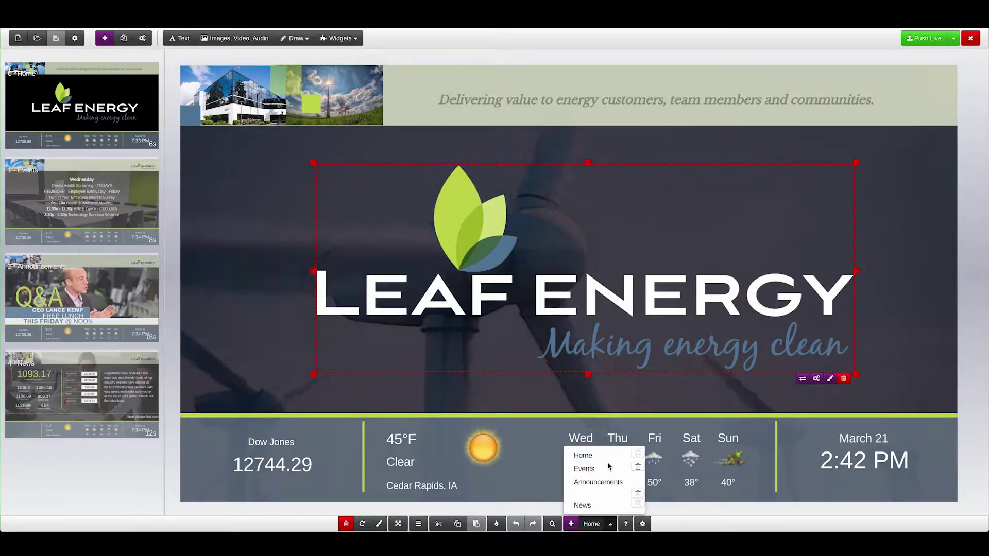
left_click(680, 531)
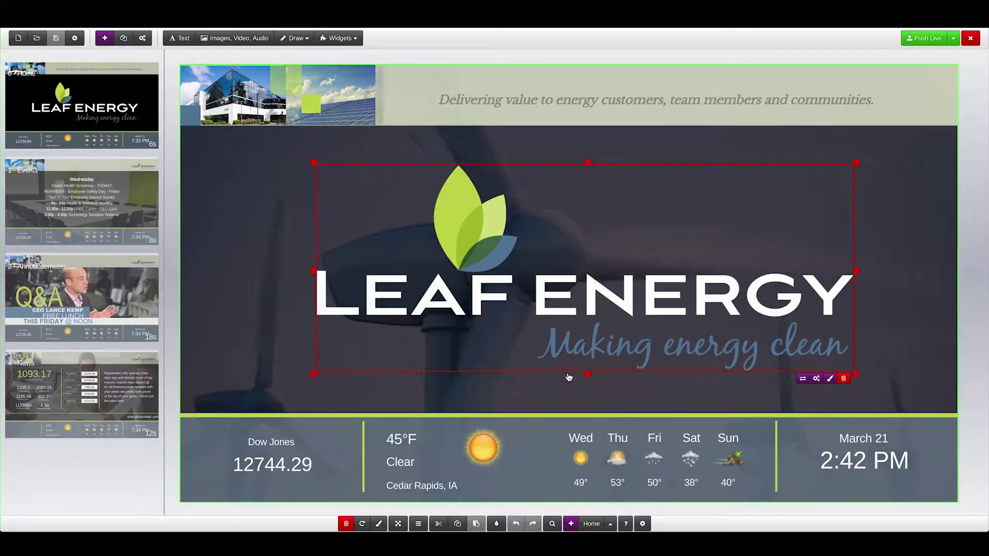
Enlarge the Leaf Energy logo slightly and move it upper left; its style and image settings stay unchanged
left_click_drag(588, 375, 609, 373)
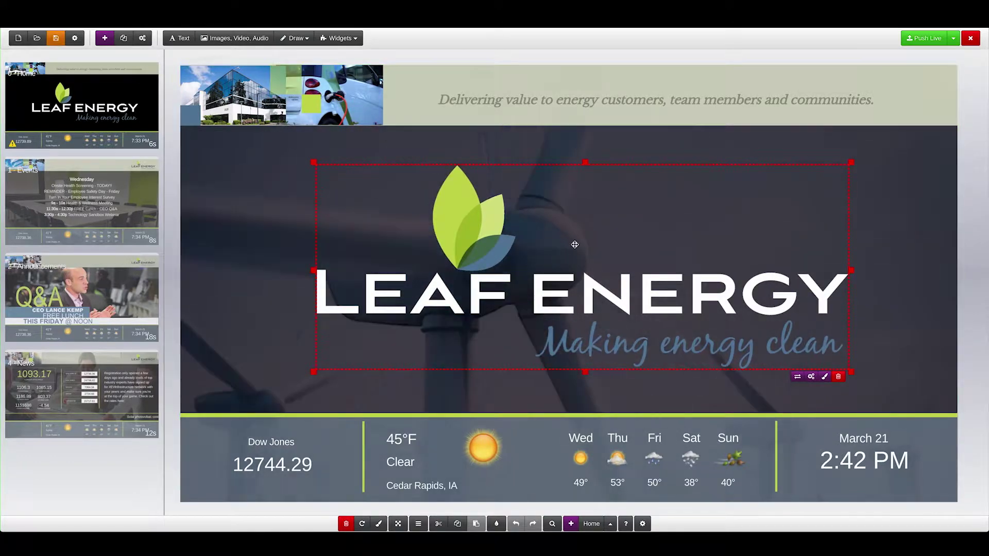
left_click_drag(574, 242, 461, 223)
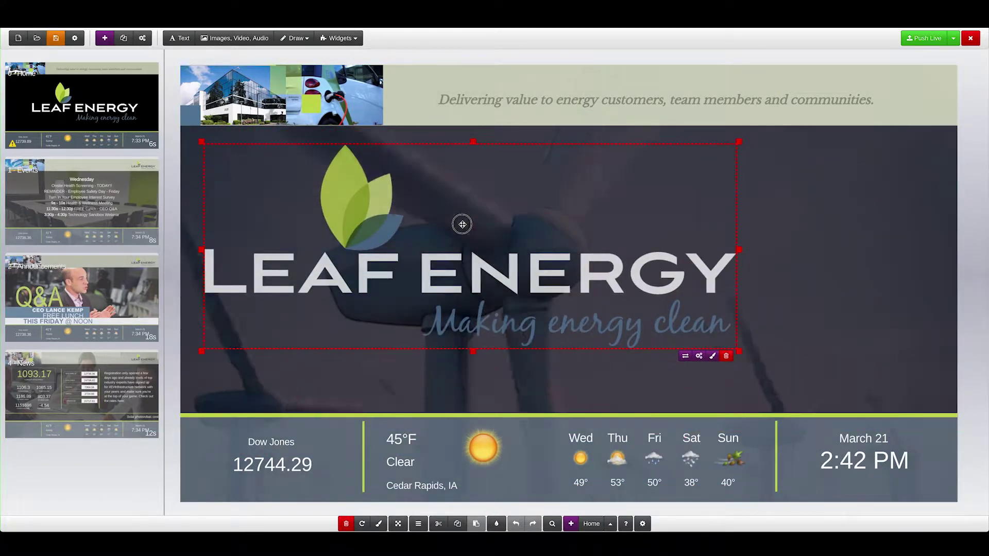
left_click(714, 356)
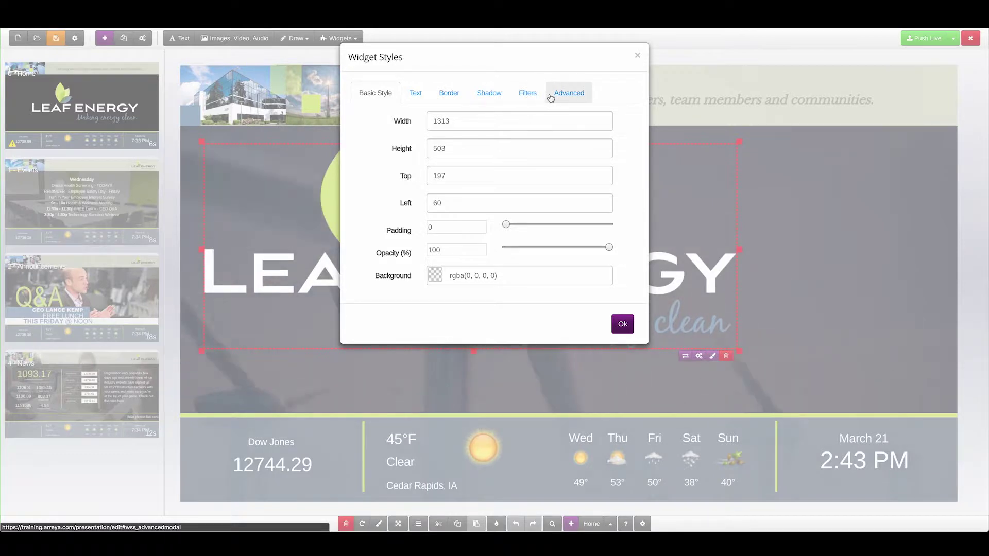
left_click(638, 57)
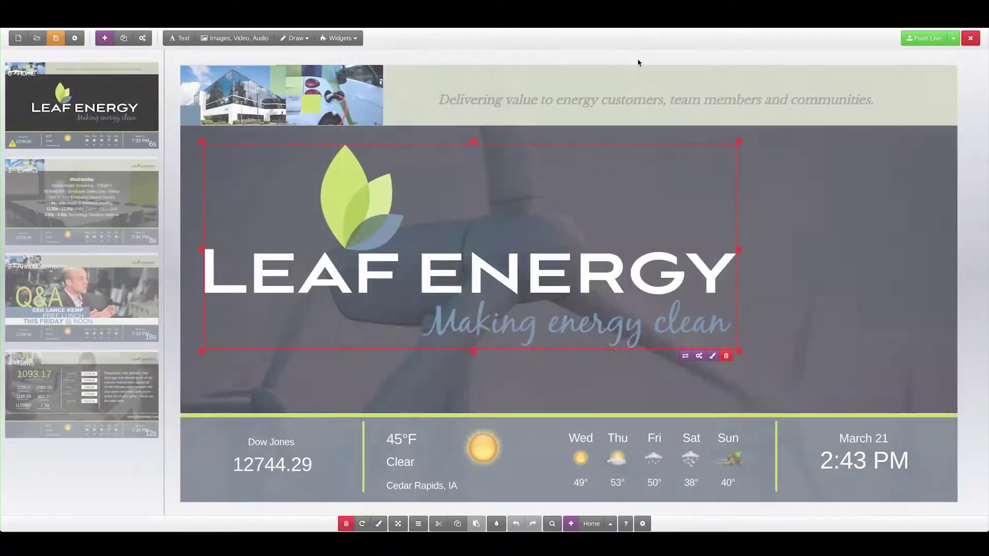
left_click(698, 357)
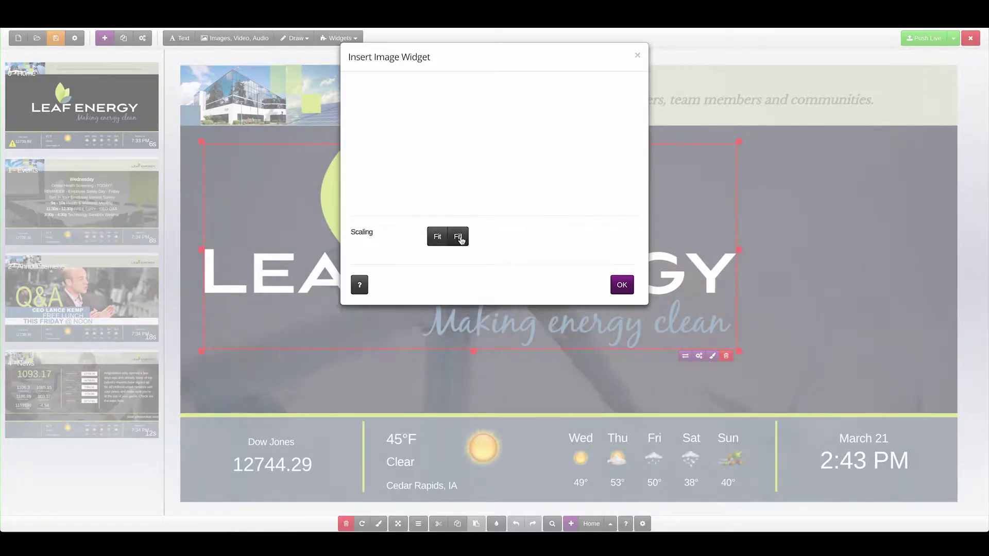
left_click(637, 56)
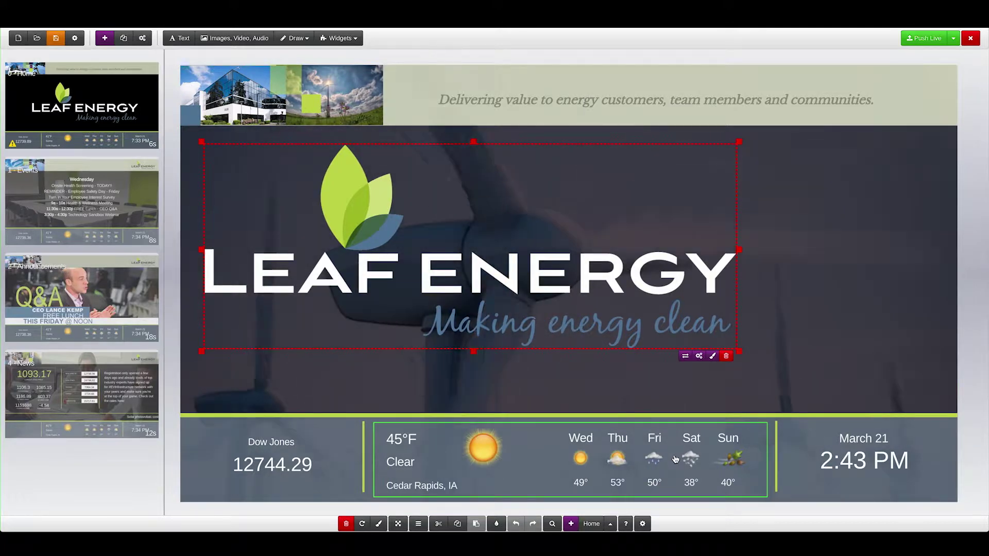
Leave the weather widget's settings unchanged and open its Widget Styles (width 970, height 182)
left_click(700, 469)
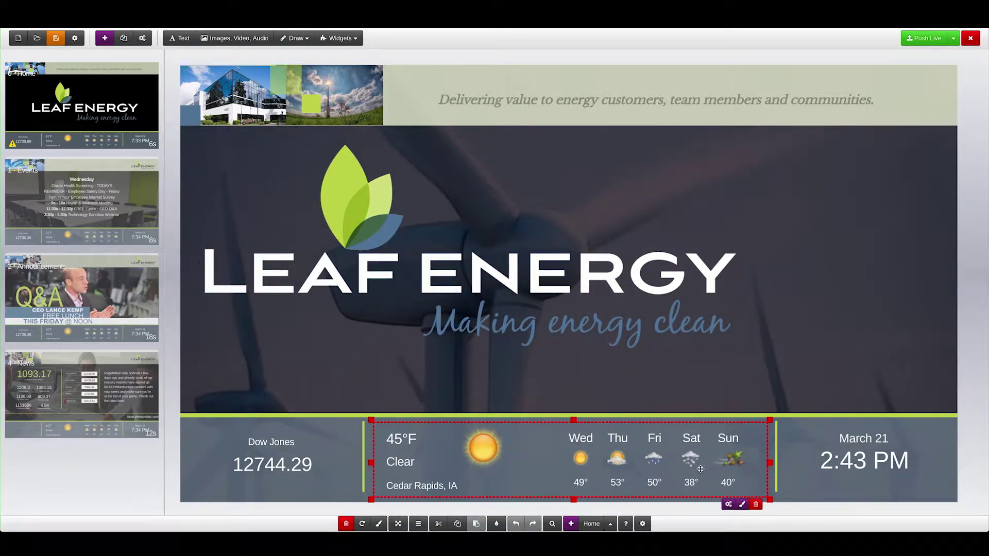
left_click(727, 504)
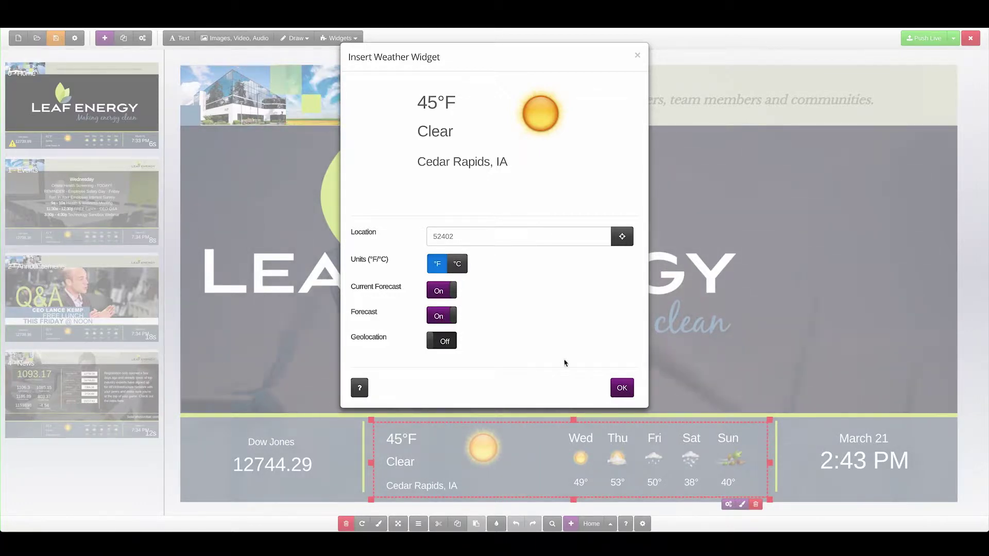
left_click(636, 54)
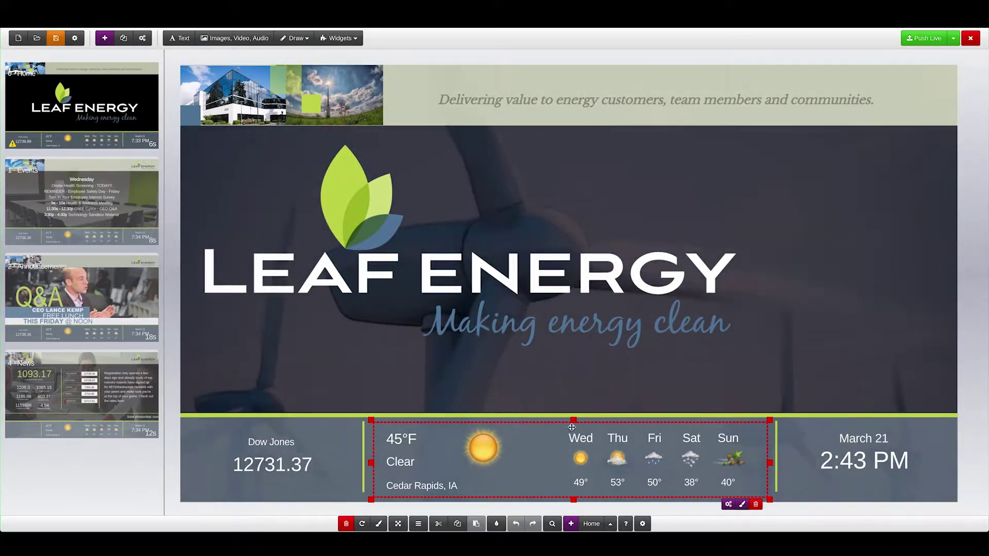
left_click(742, 504)
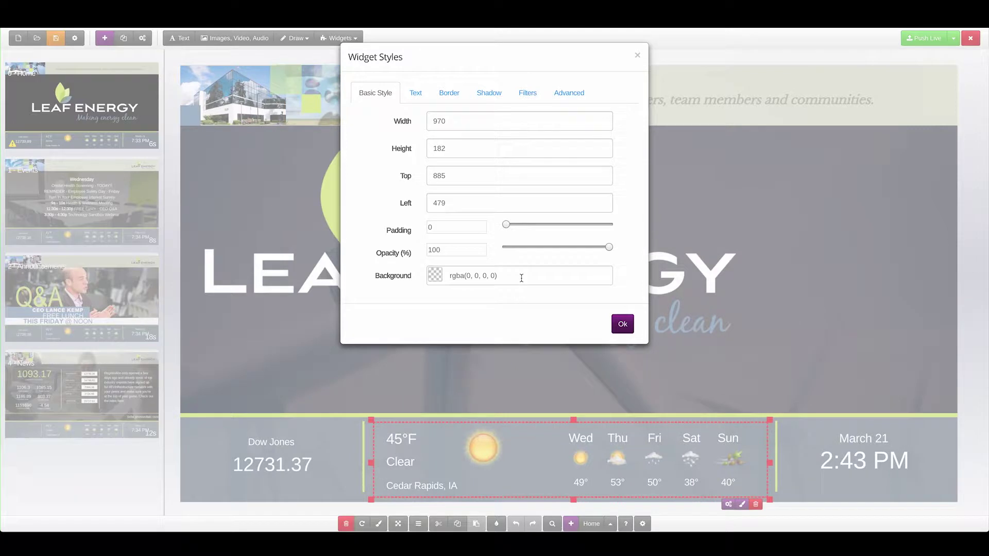
Set the weather widget's font colour to near-white rgba(250, 252, 255, 1)
left_click(418, 95)
left_click(453, 258)
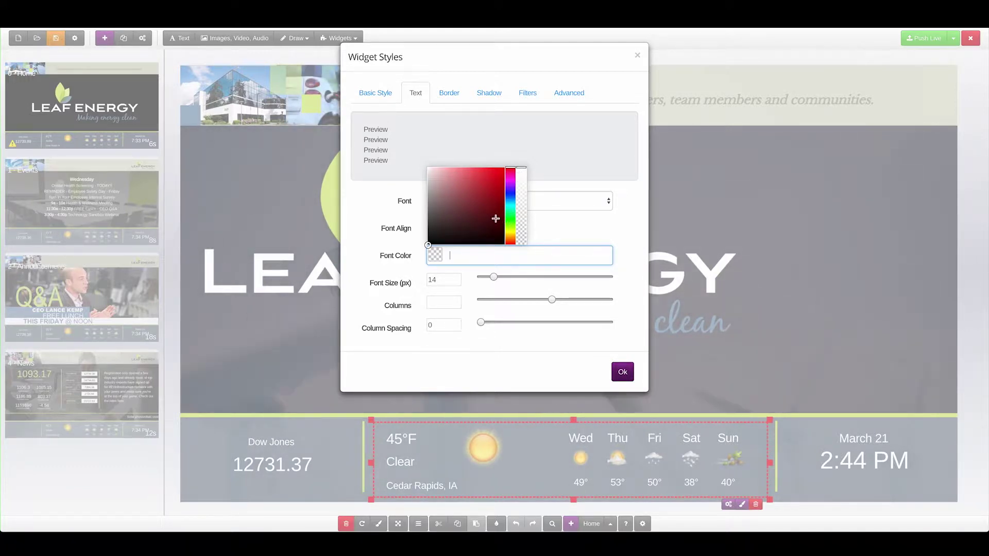
mouse_move(502, 186)
left_mouse_down()
mouse_move(467, 175)
mouse_move(491, 172)
left_mouse_up()
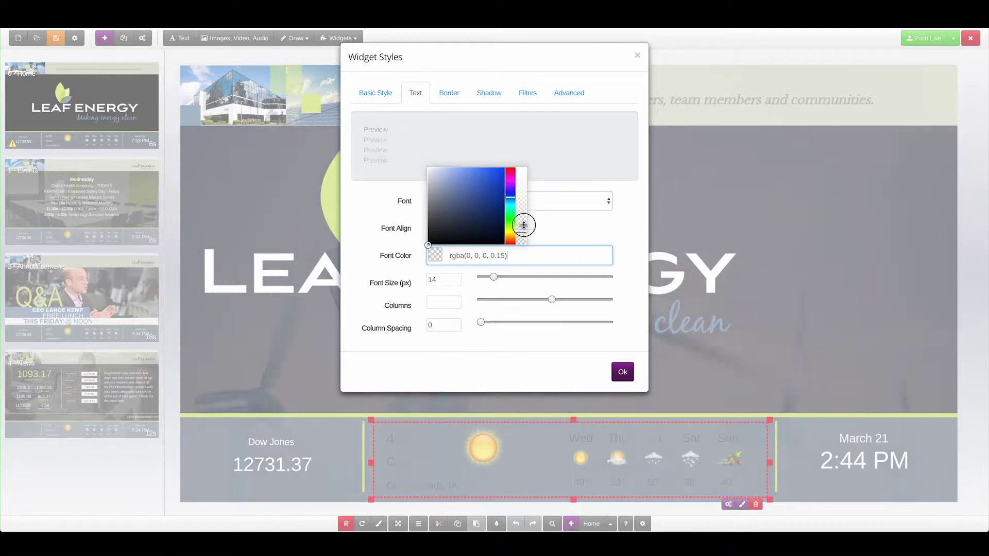
left_click_drag(521, 176, 522, 166)
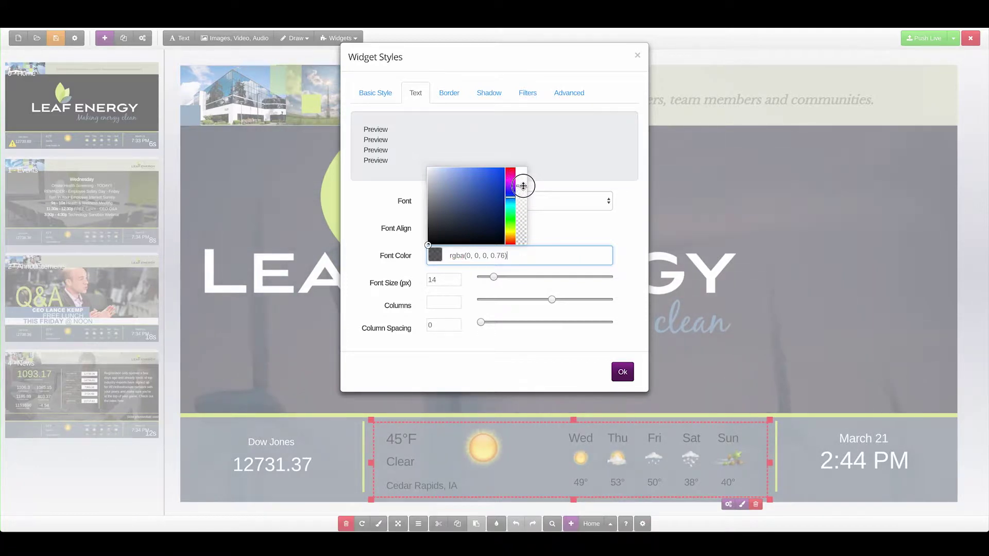
left_click_drag(467, 207, 428, 166)
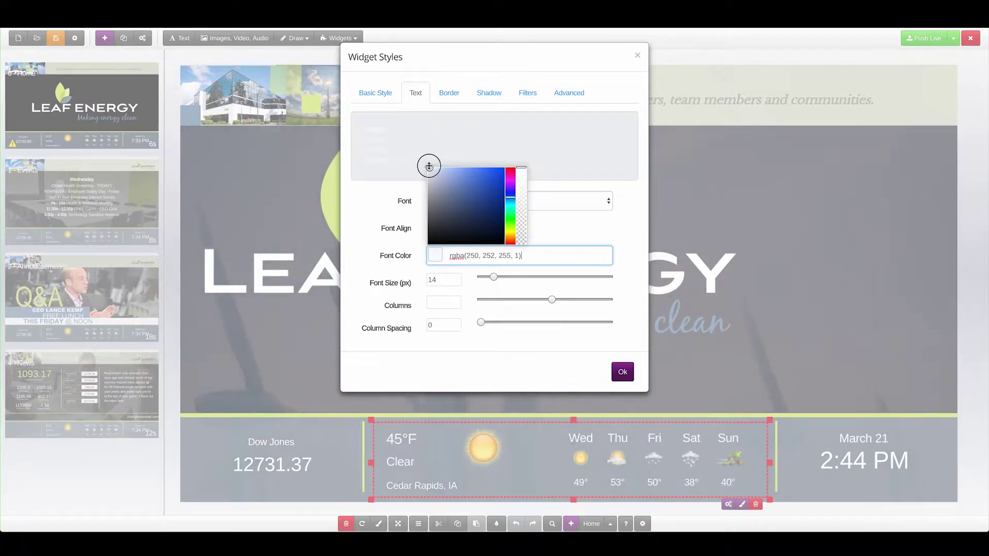
left_click(568, 363)
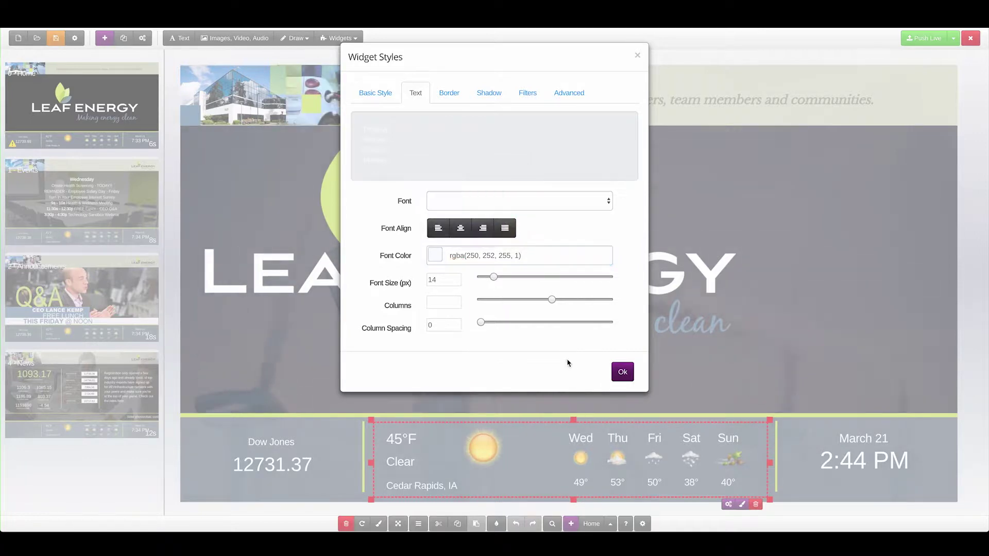
left_click(621, 373)
left_click(851, 467)
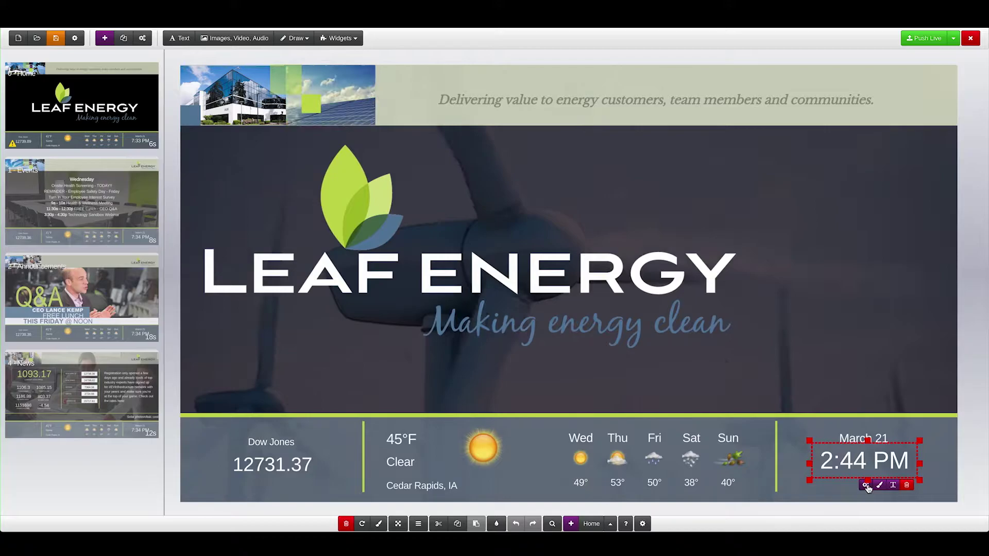
left_click(866, 486)
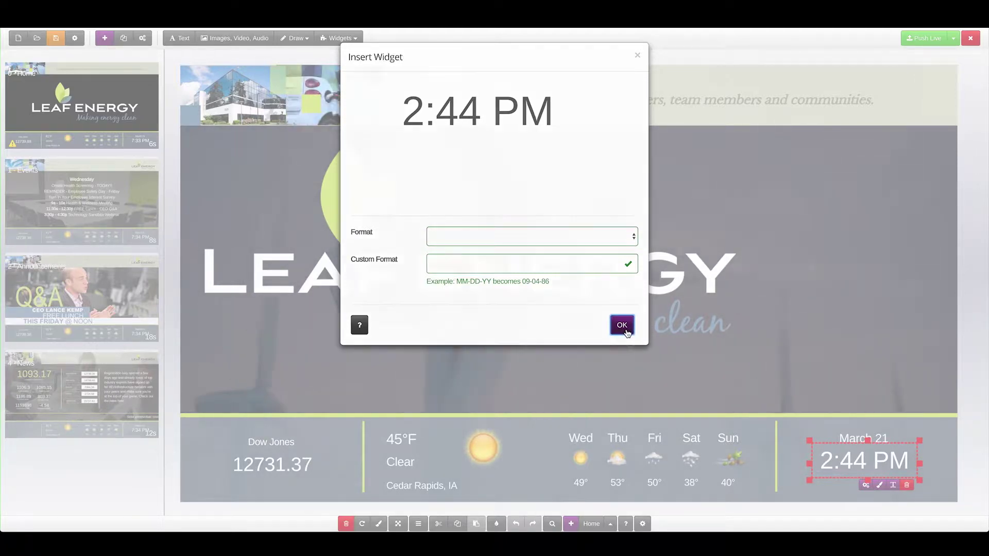
left_click(623, 327)
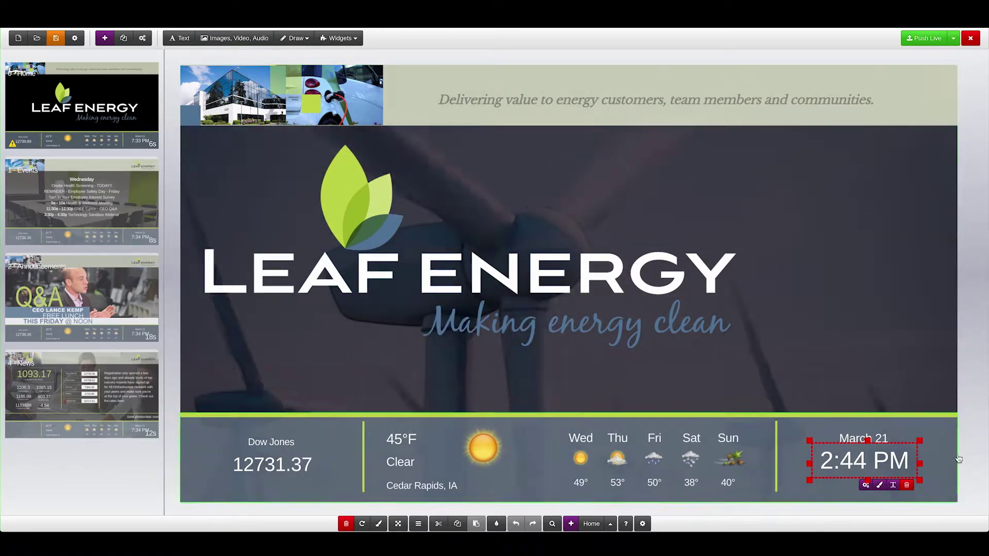
left_click(644, 371)
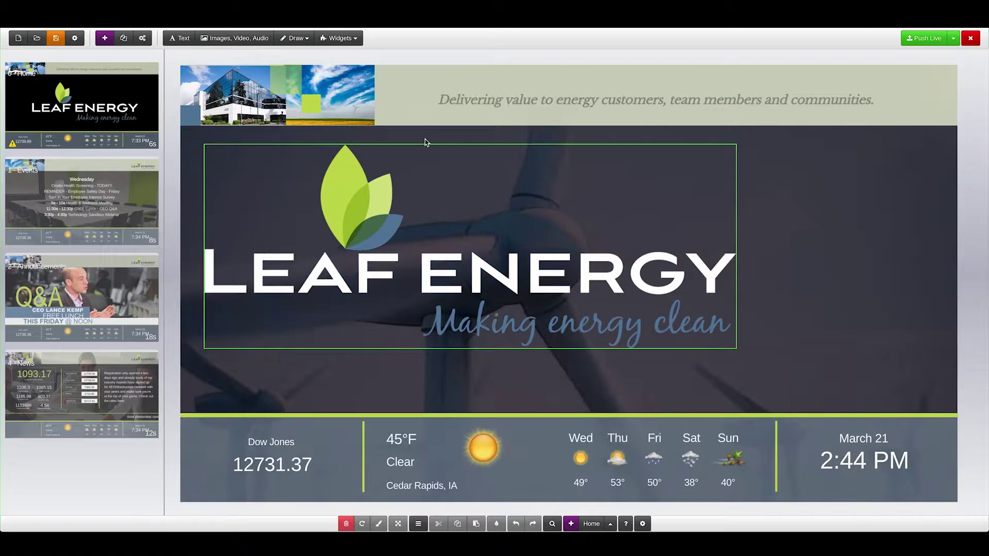
Move the logo right toward the centre and insert a Sample Text marquee widget
left_click_drag(422, 241, 531, 253)
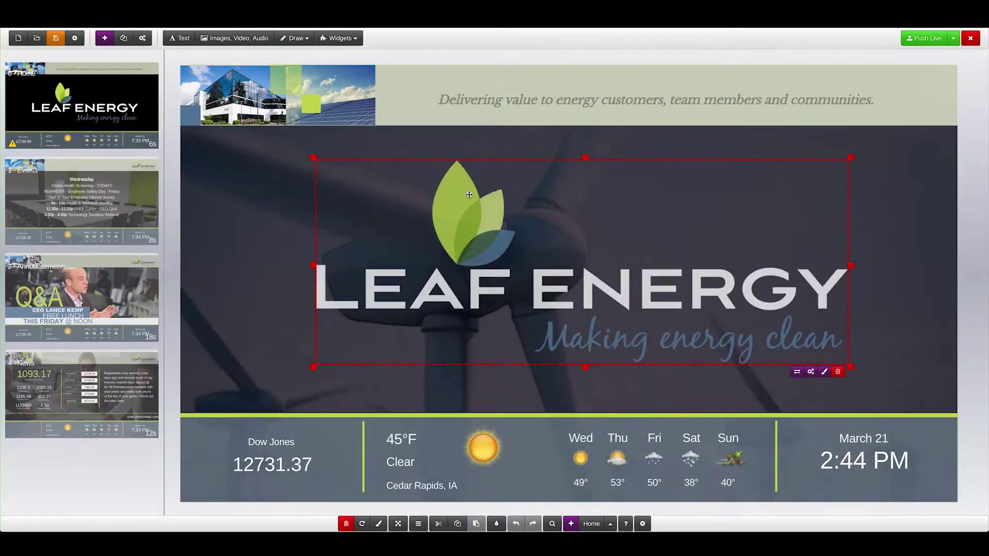
left_click(344, 39)
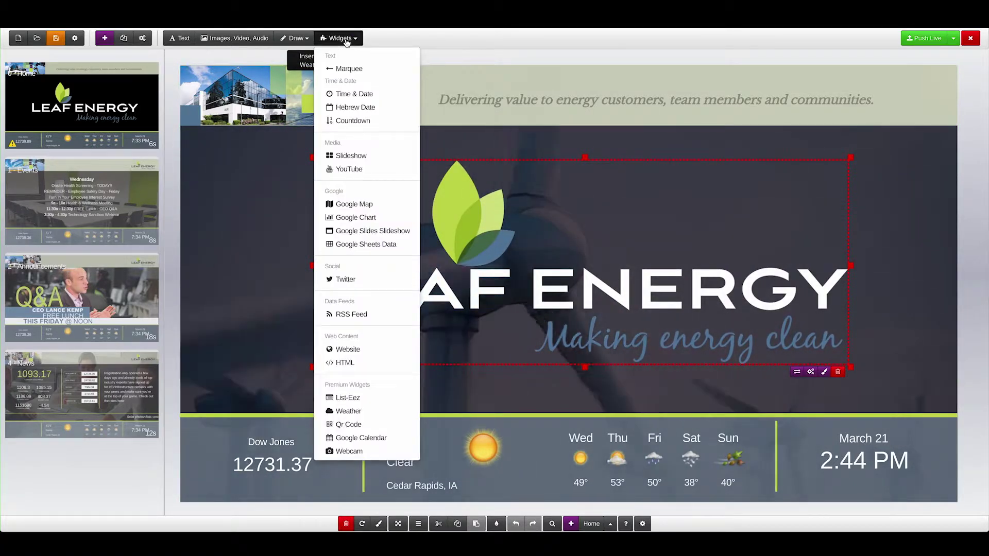
left_click(367, 72)
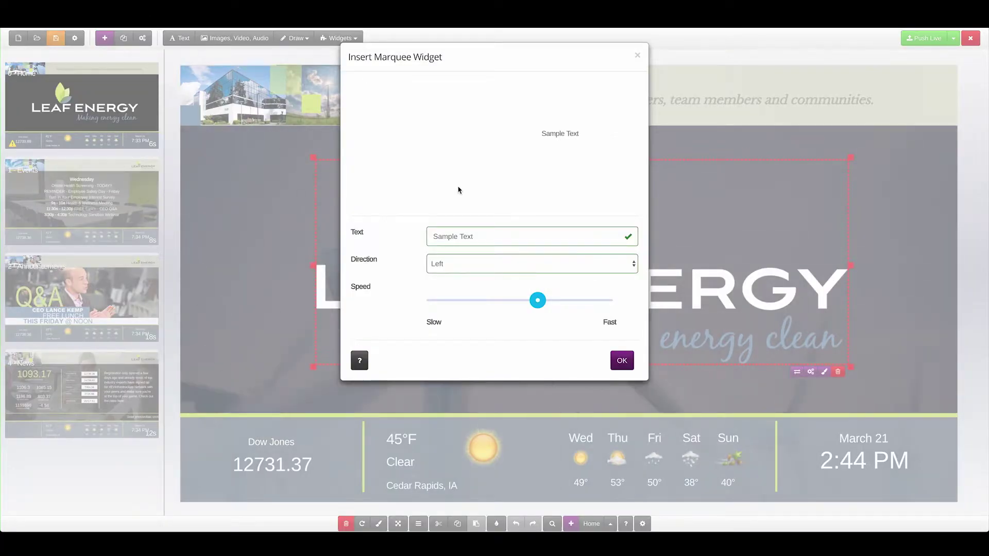
left_click(622, 361)
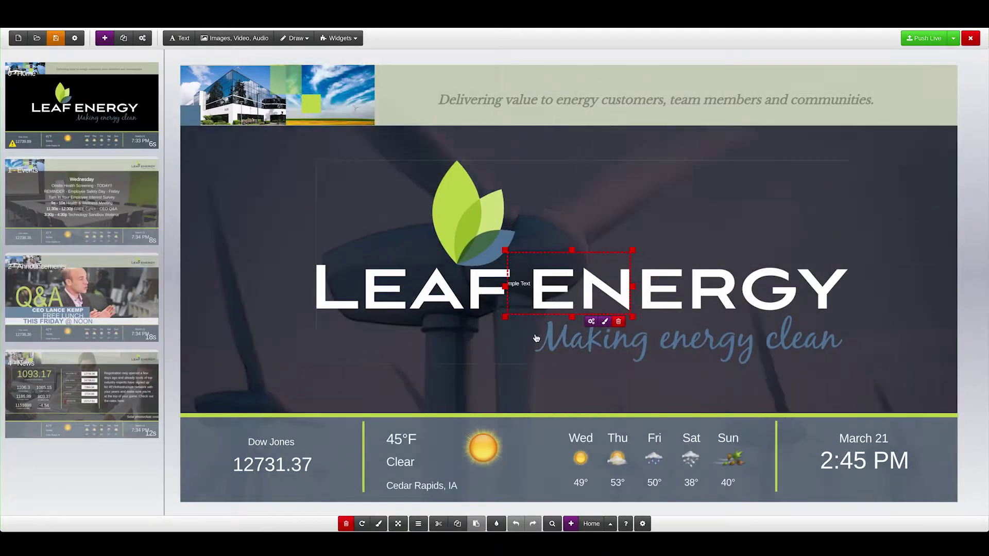
Stretch the marquee across the lower page width, then delete it
left_click_drag(572, 280, 244, 378)
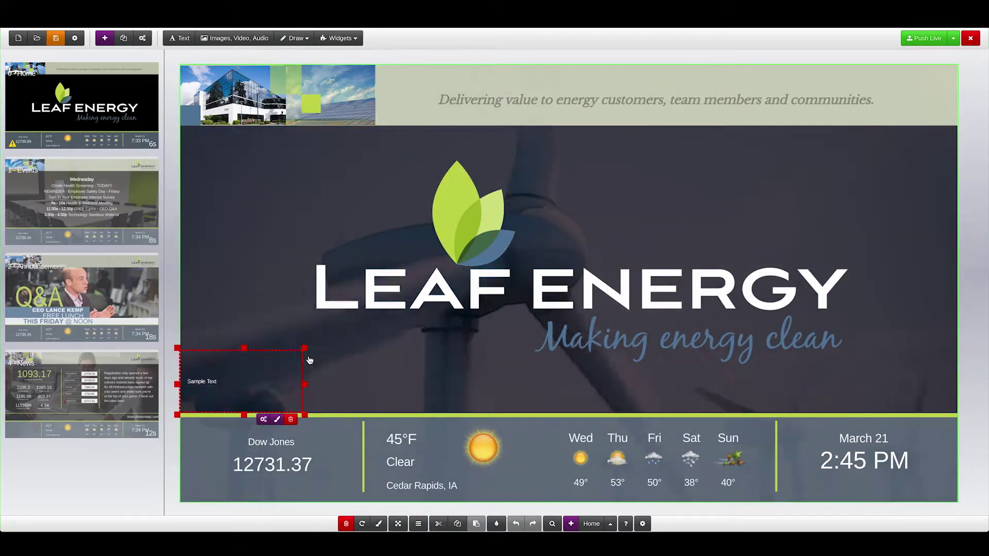
left_click_drag(305, 348, 962, 386)
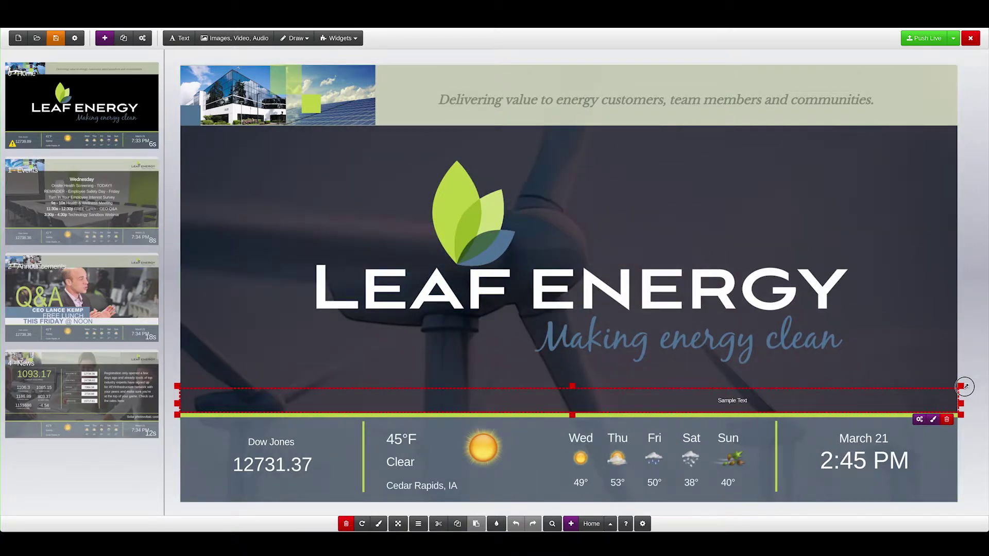
left_click(947, 419)
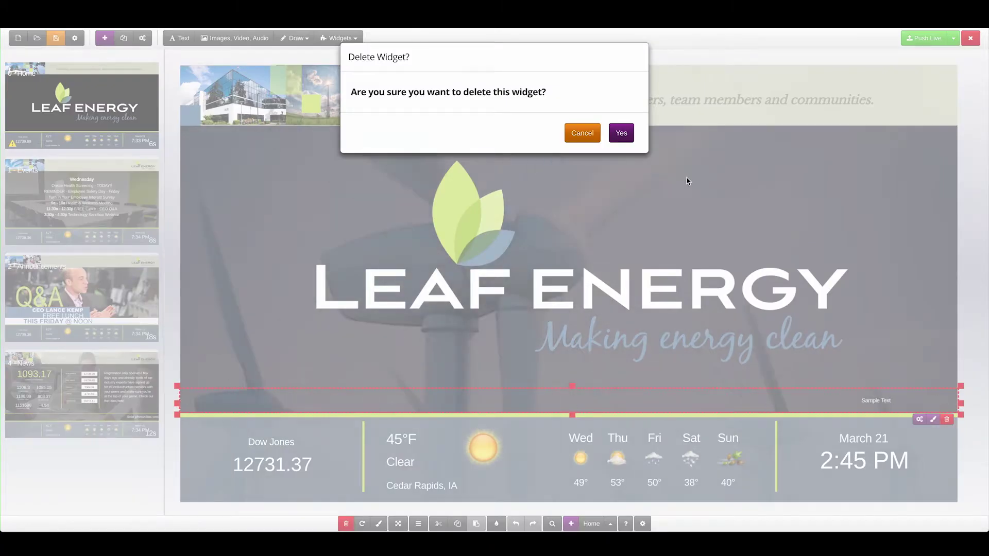
left_click(621, 134)
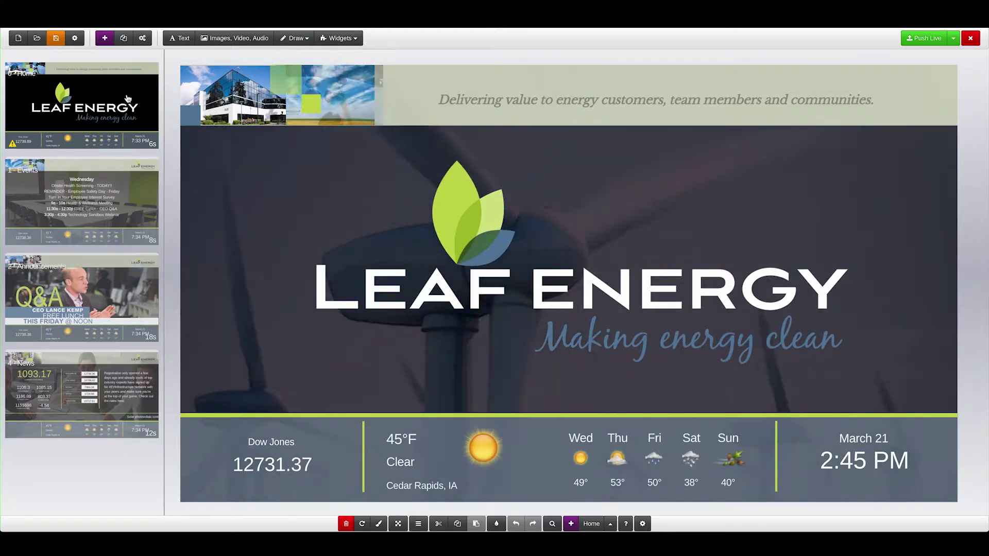
Review the Home page's theme and timing settings, keeping its 6-second display time
left_click(142, 39)
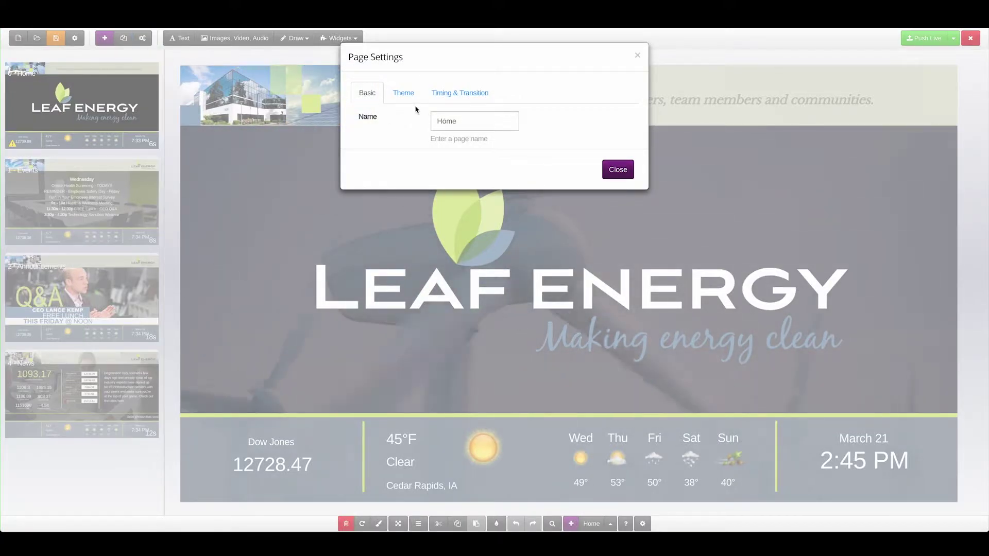
left_click(406, 93)
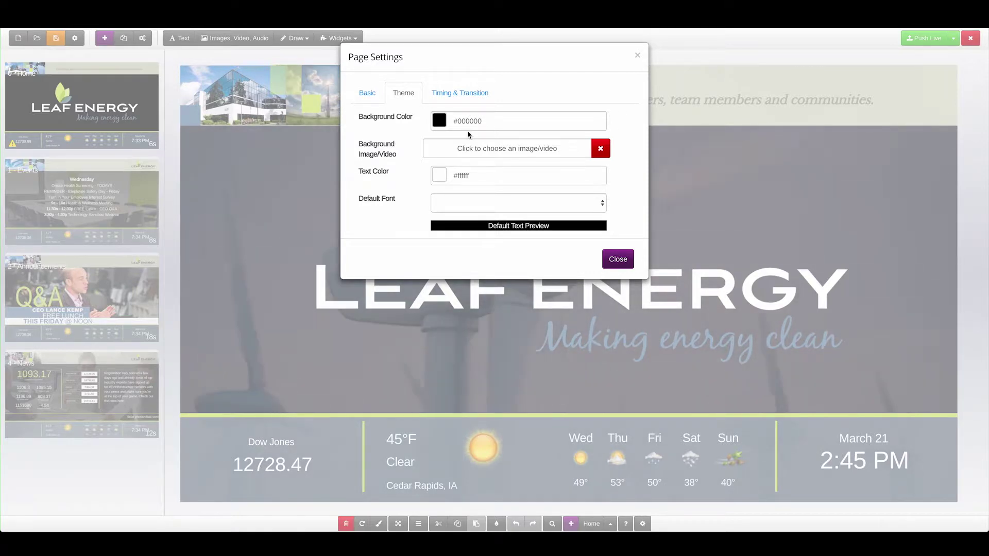
left_click(441, 94)
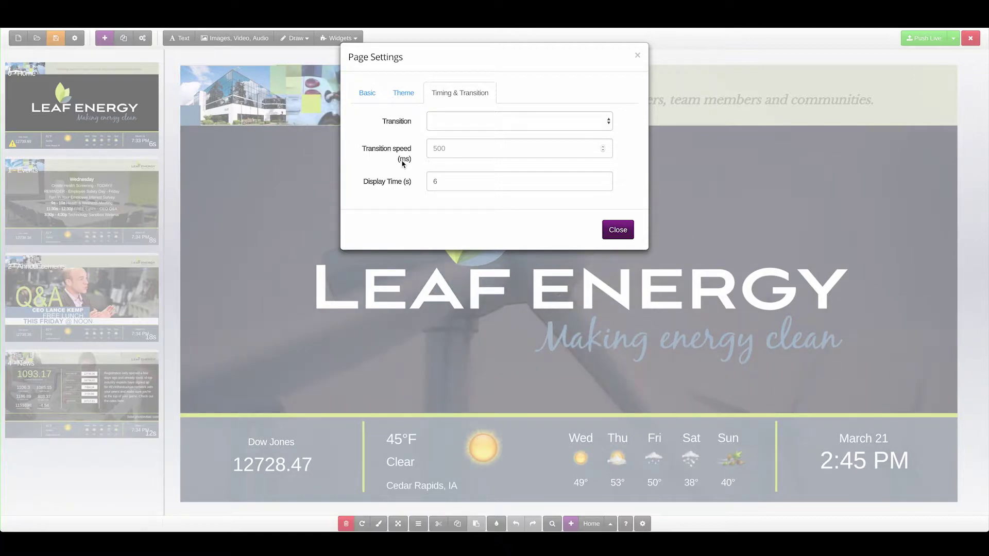
left_click(458, 178)
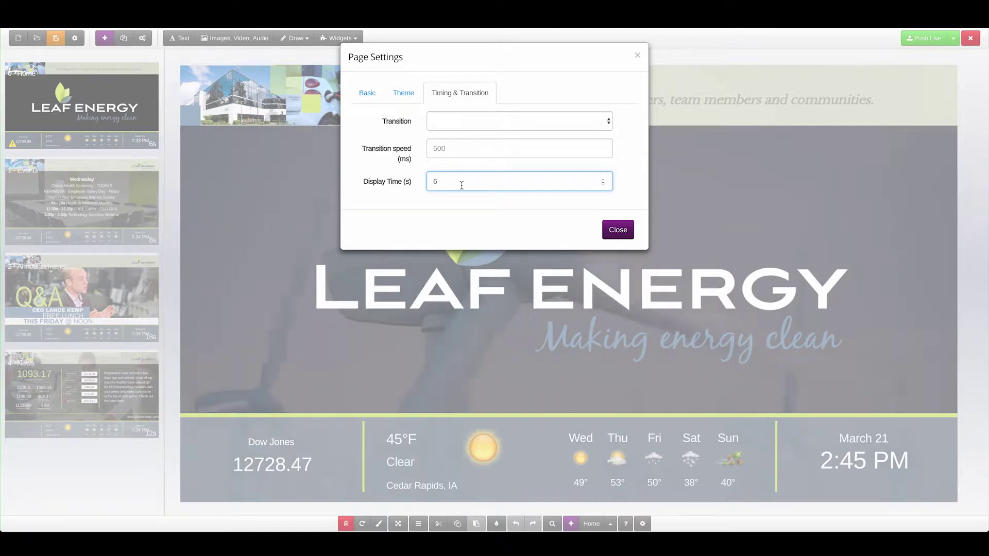
left_click(637, 56)
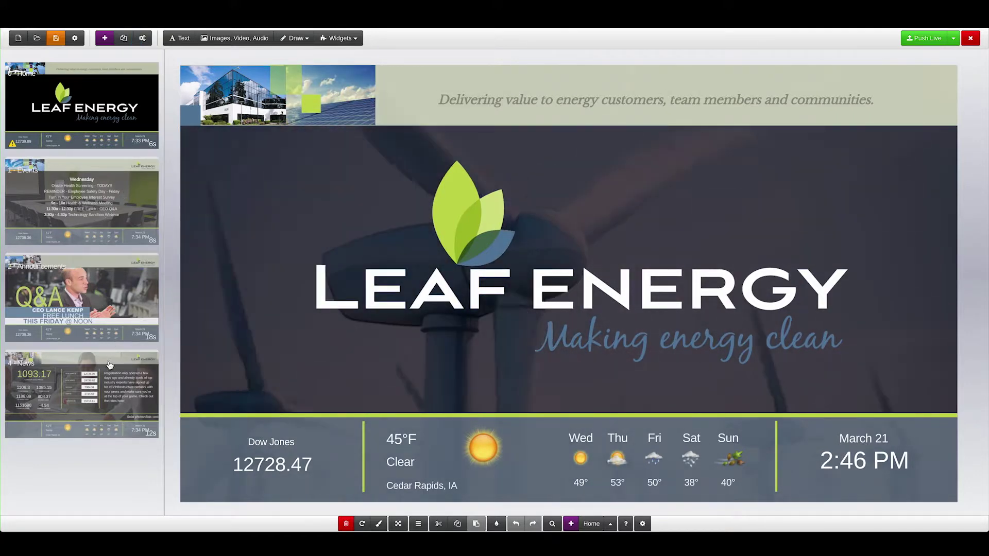
Move the News page above Announcements and duplicate the Events page as 'Page 5 - Events'
left_click_drag(104, 381, 103, 281)
left_click(103, 285)
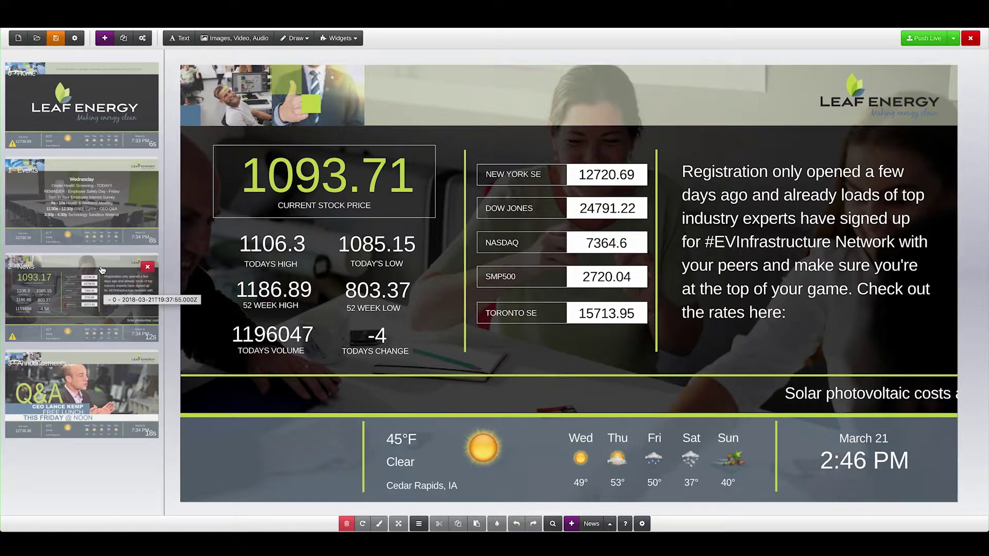
left_click(102, 200)
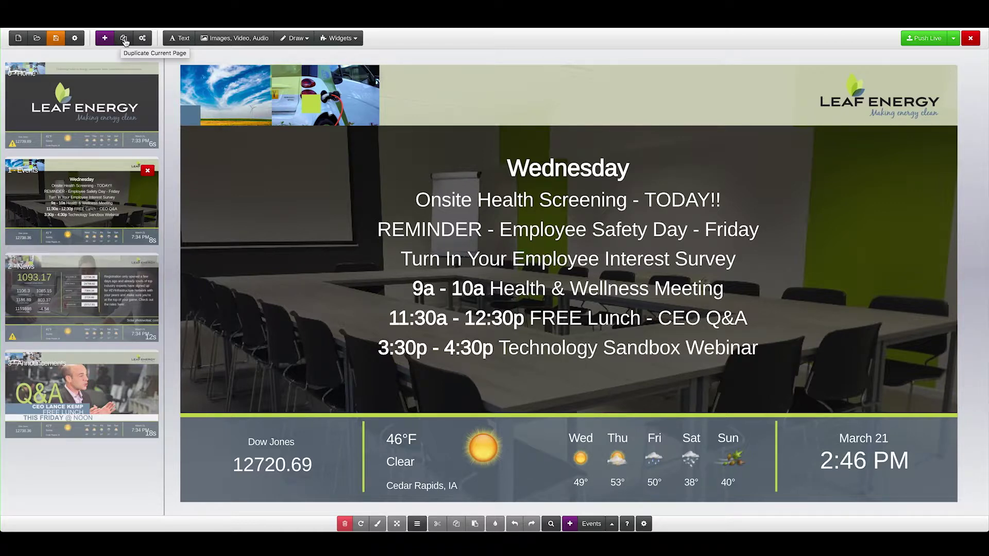
left_click(123, 38)
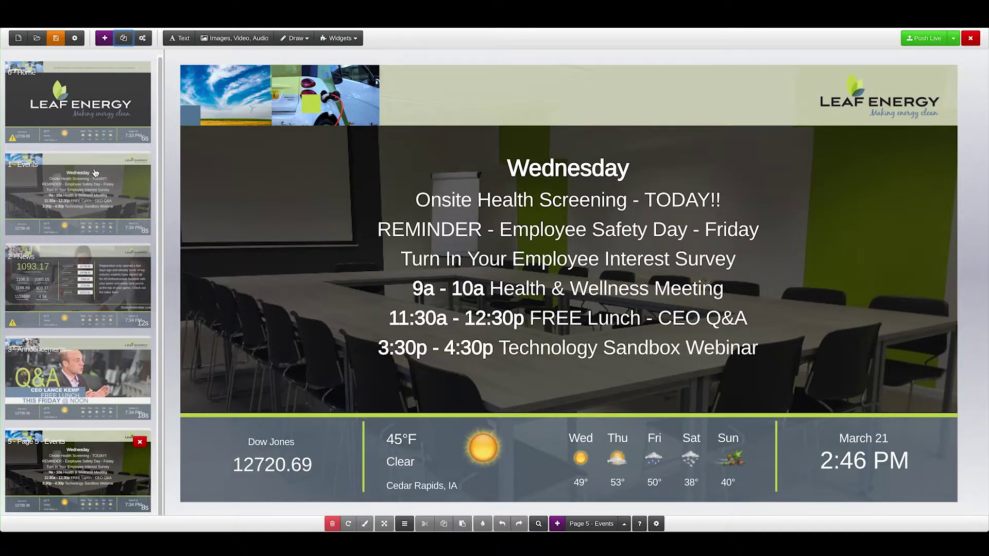
left_click(129, 115)
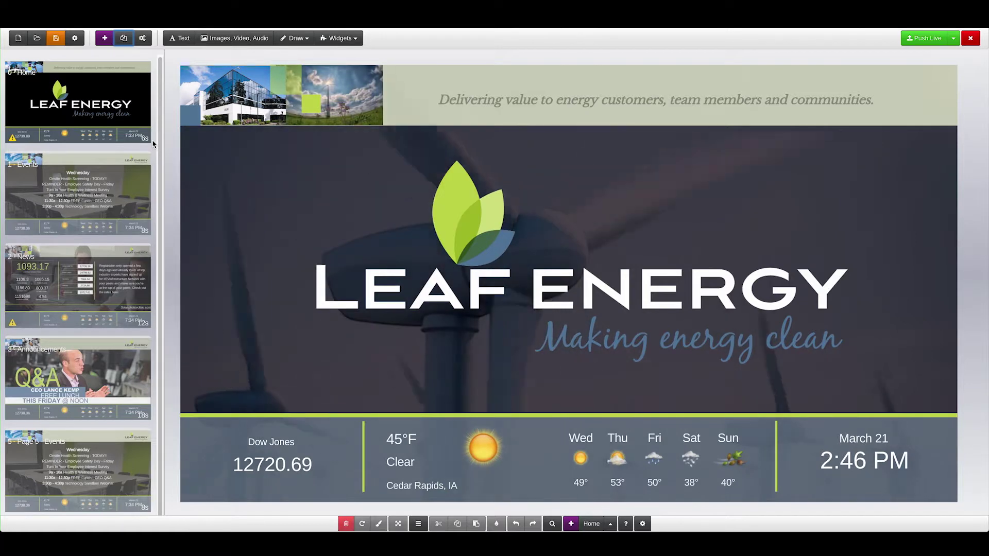
Tick Interactive? in Presentation Settings and confirm with OK
left_click(76, 40)
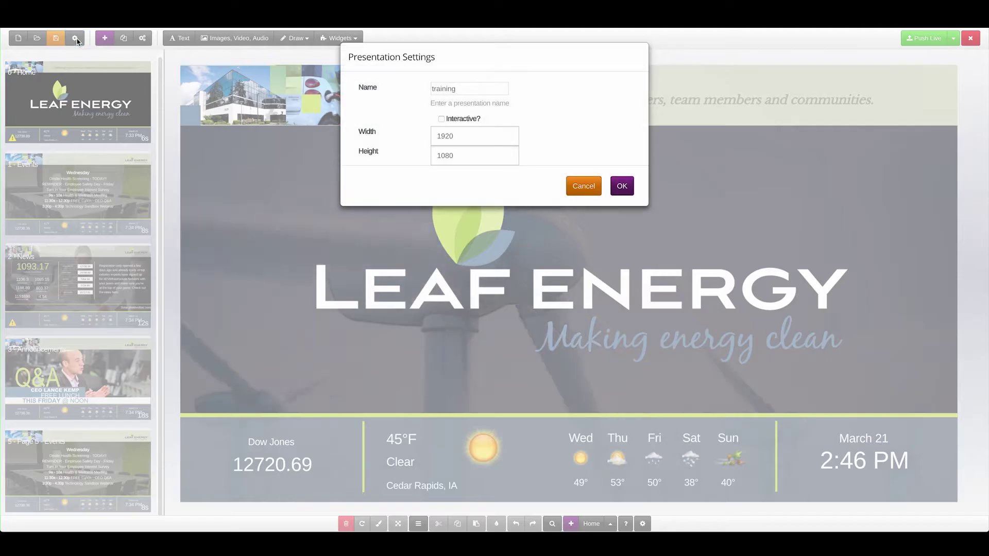
left_click(446, 120)
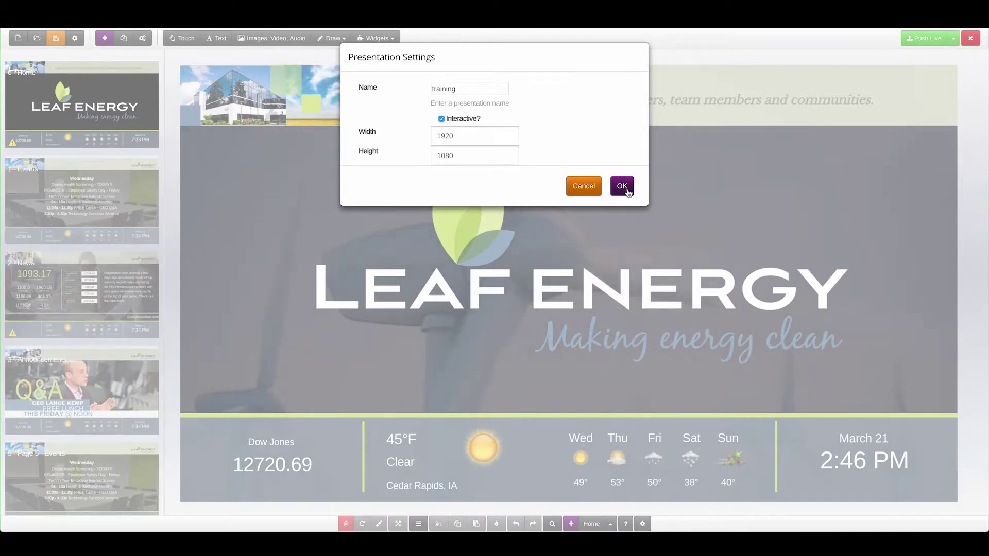
left_click(622, 187)
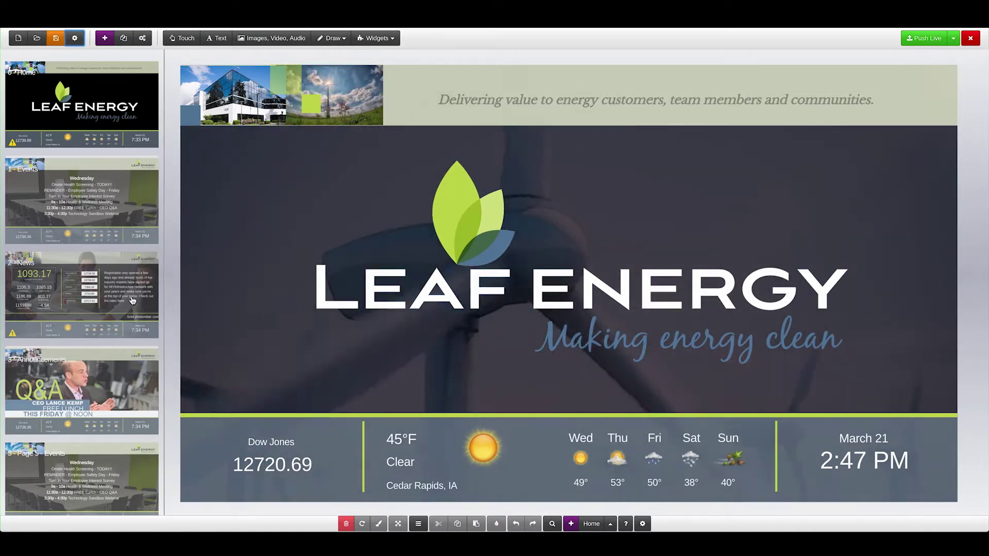
Insert a touch region targeting the Events page, labelled 'Events'
left_click(182, 38)
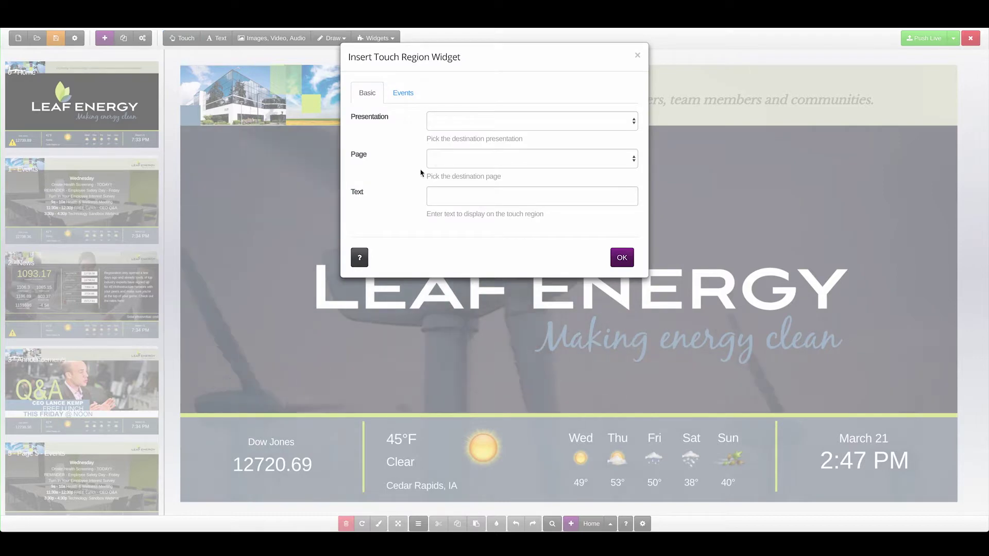
left_click(486, 128)
left_click(484, 155)
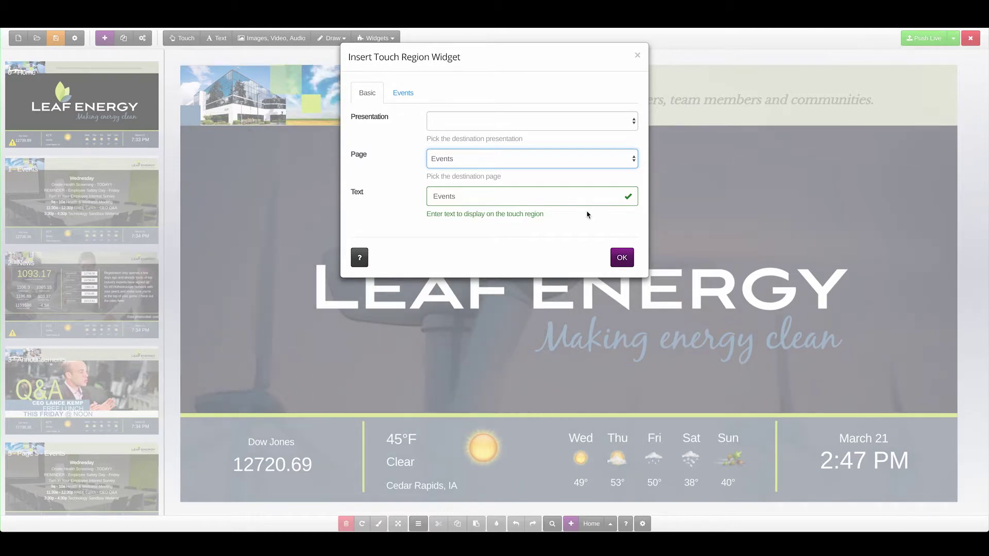
left_click(622, 256)
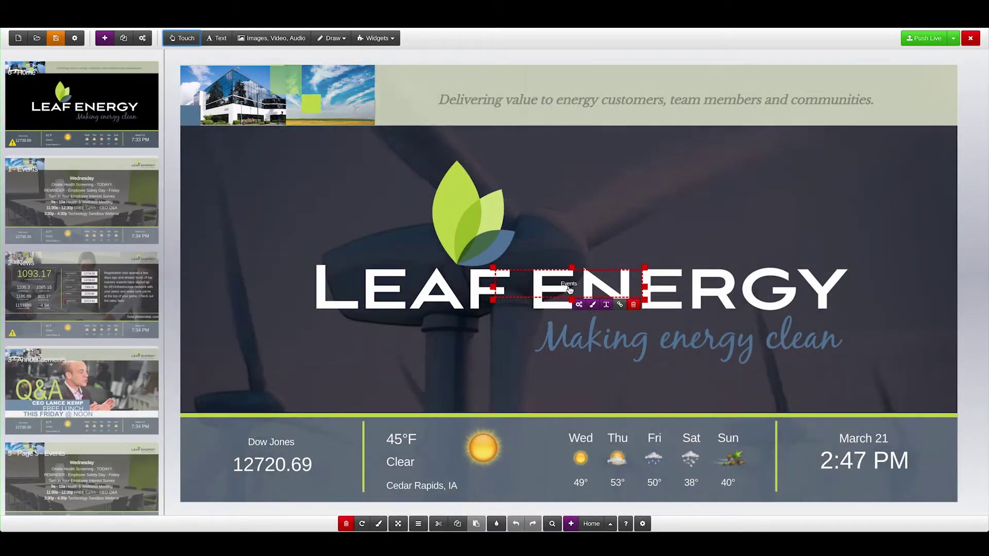
Place the Events touch region at the lower left and test its link to Events
left_click(569, 289)
left_click_drag(569, 289, 338, 377)
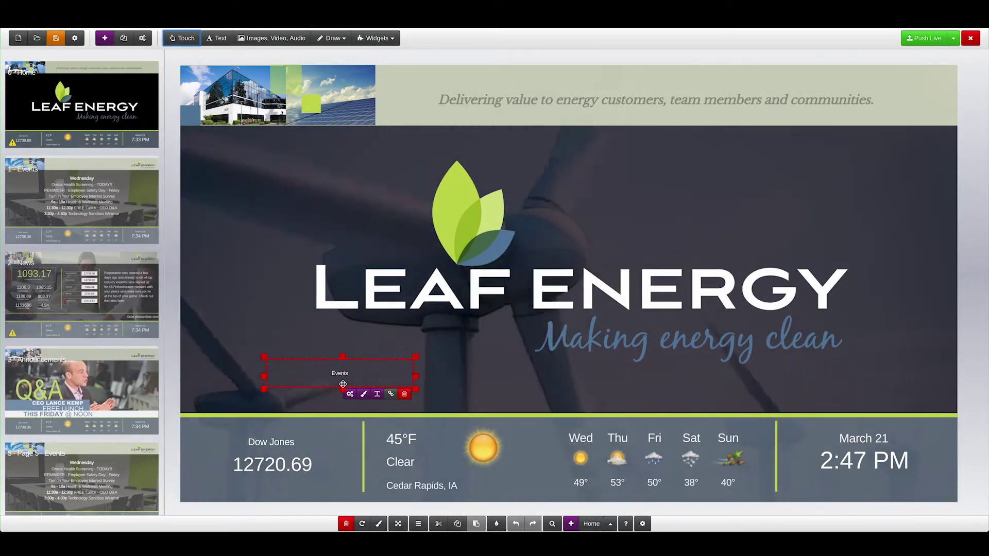
left_click(391, 394)
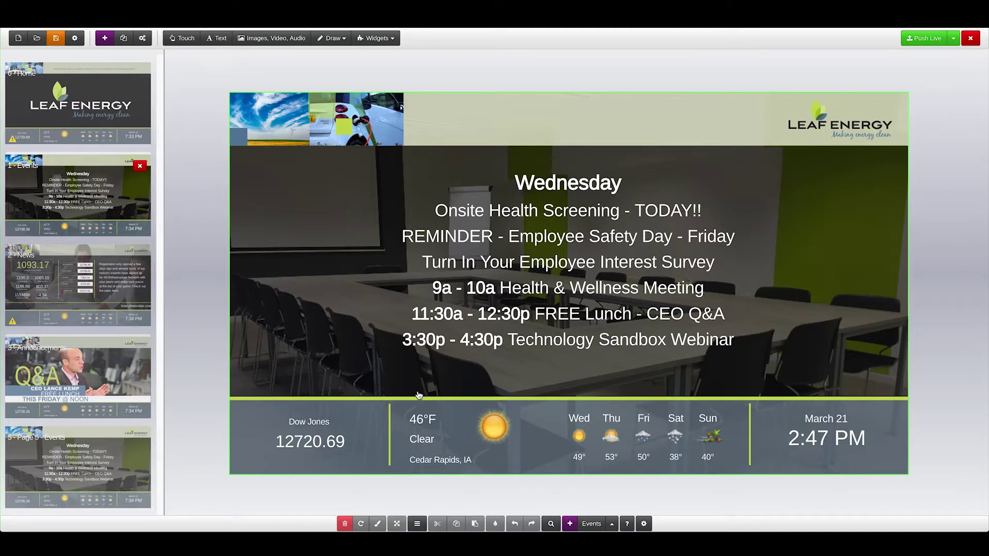
left_click(418, 394)
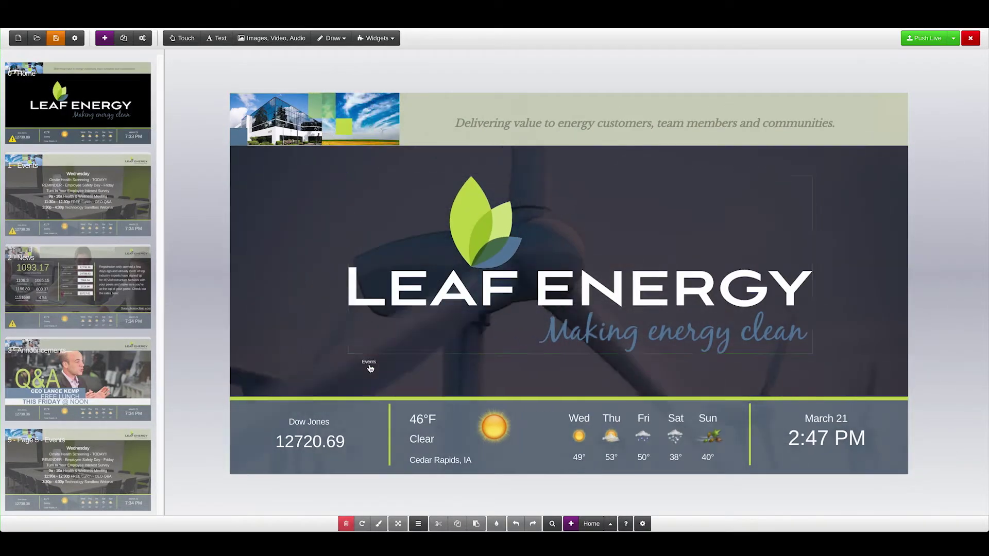
left_click(342, 371)
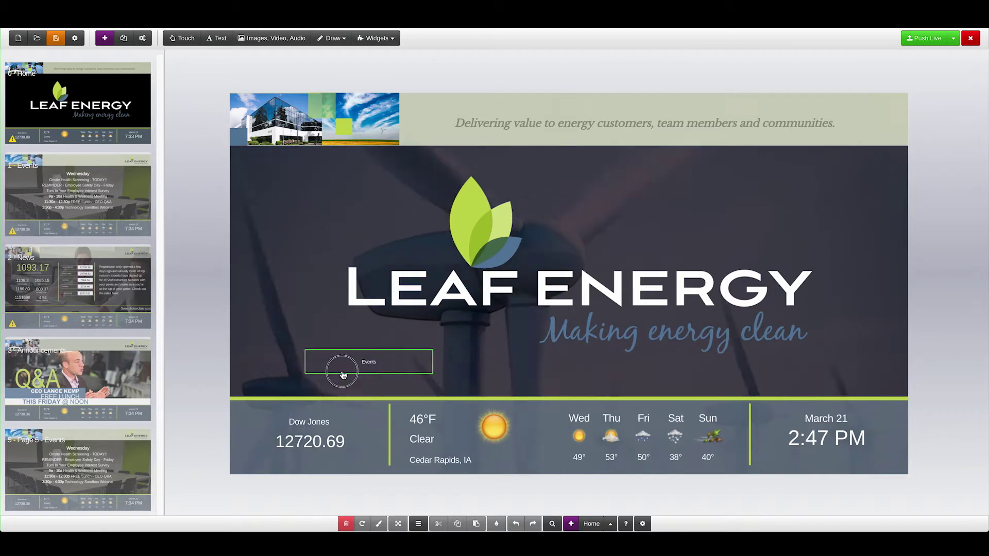
left_click(209, 294)
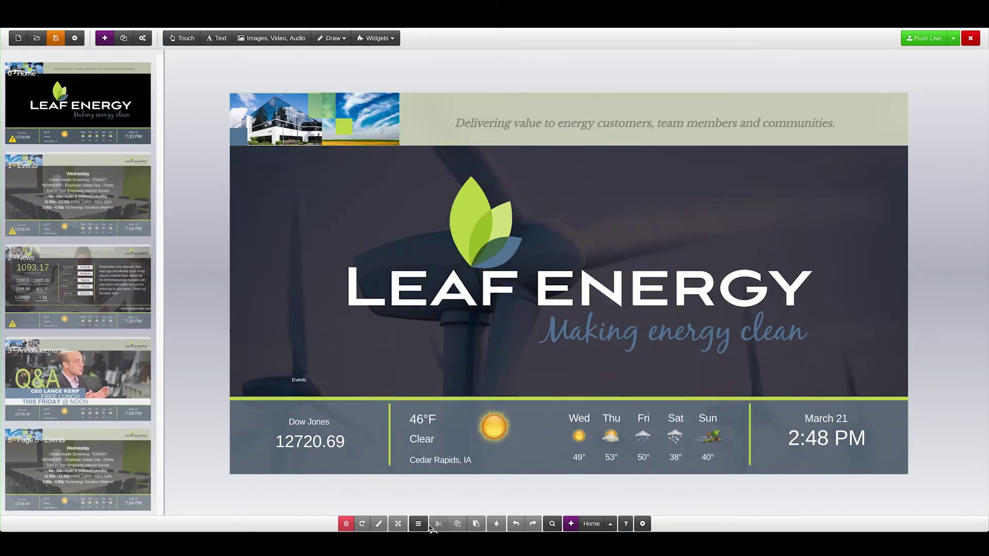
left_click(420, 523)
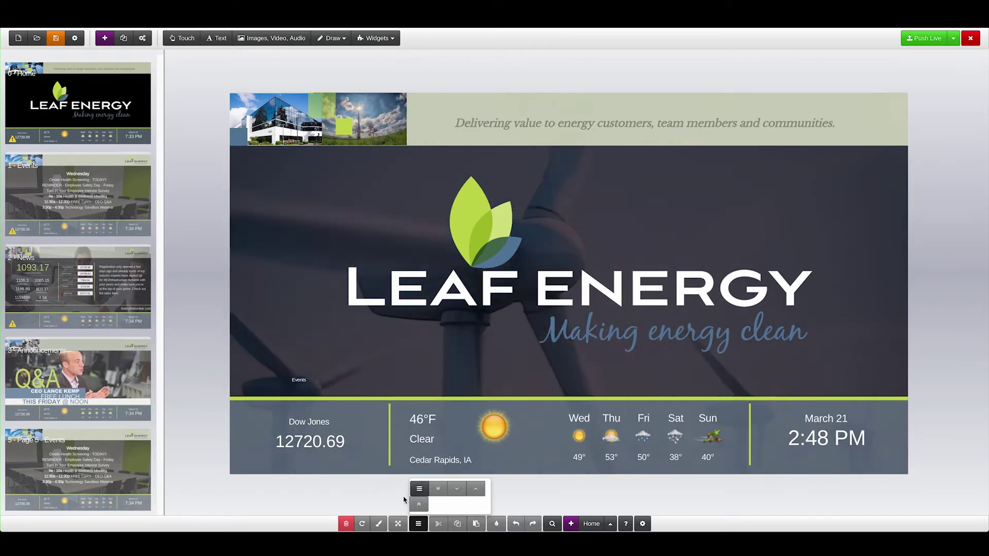
left_click(420, 489)
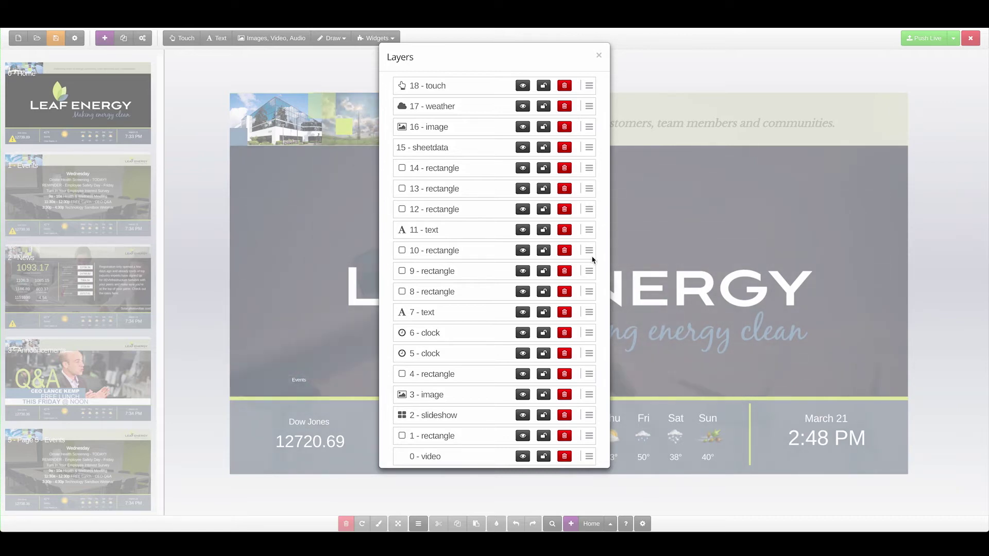
left_click(597, 58)
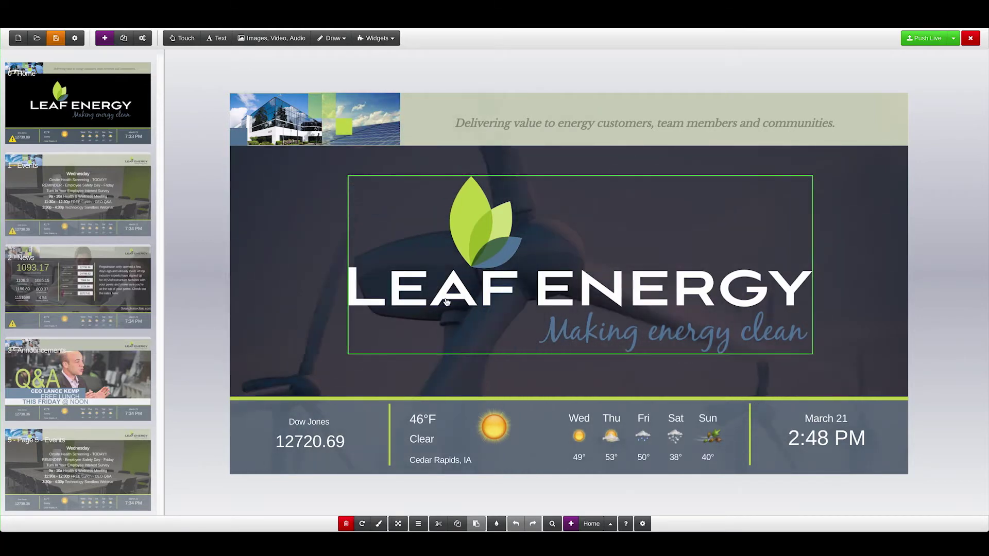
Select then deselect the Leaf Energy logo, and close the editor to reach the unsaved-changes prompt
left_click(446, 300)
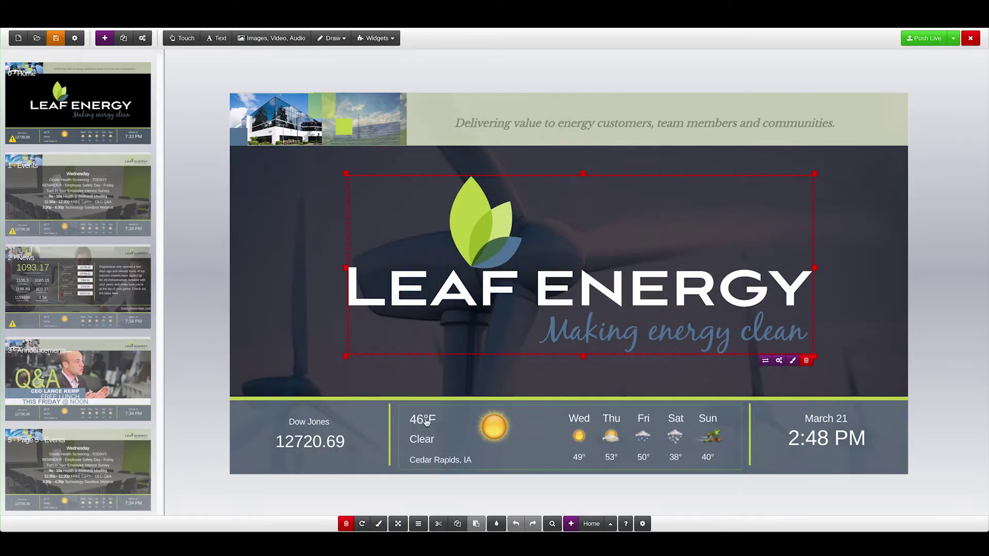
left_click(371, 376)
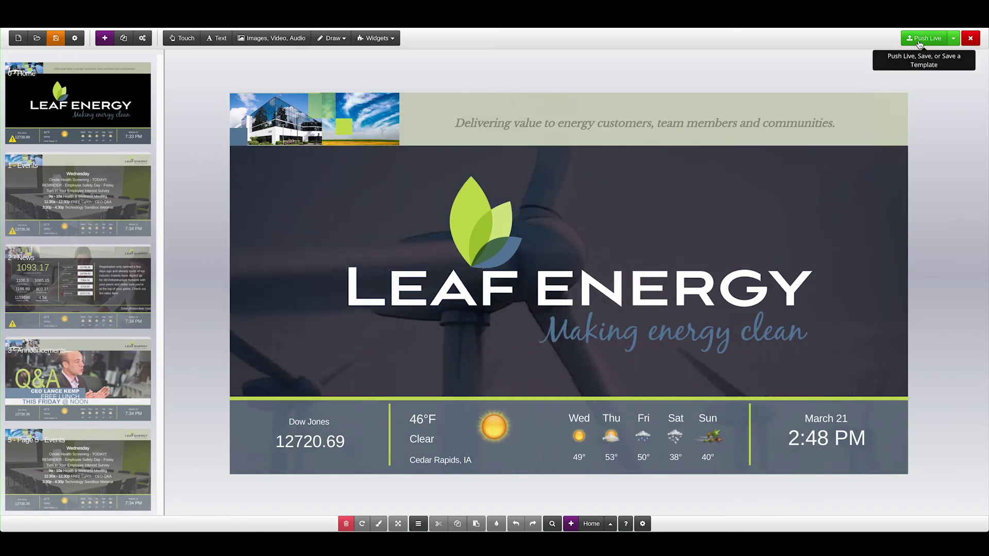
left_click(973, 40)
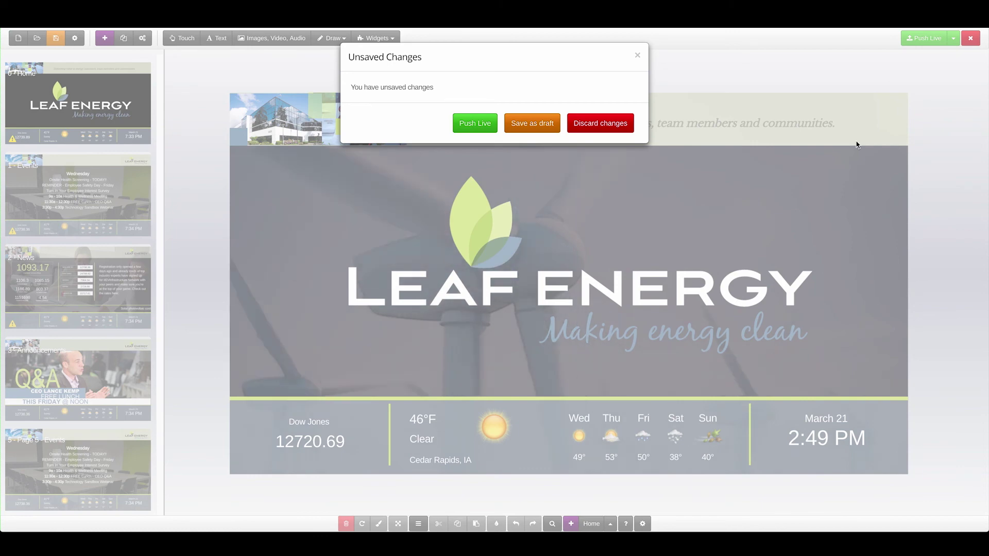